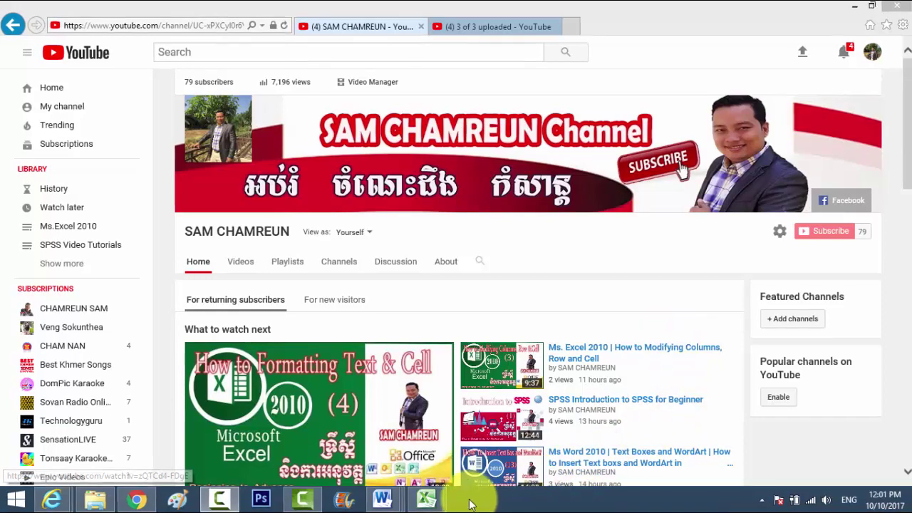
Bring the Book1 Testing Save workbook forward and view the empty Sheet2
{"action": "left_click", "coordinate": [431, 501]}
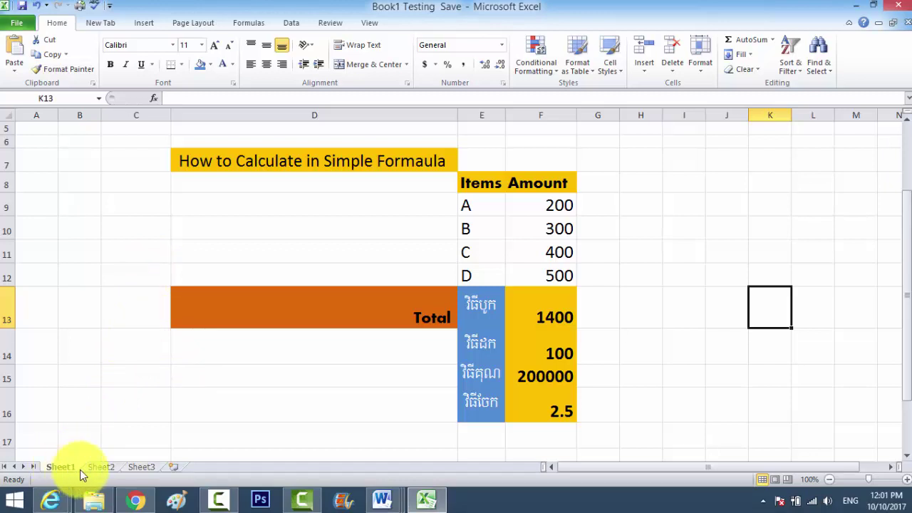
{"action": "left_click", "coordinate": [100, 468]}
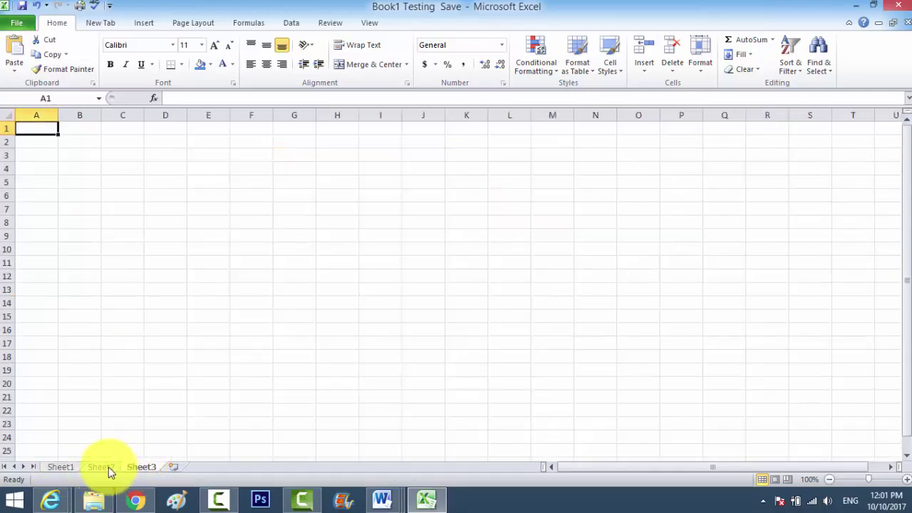
Return to Sheet1 and insert two blank worksheets, Sheet4 and Sheet5
{"action": "left_click", "coordinate": [63, 468]}
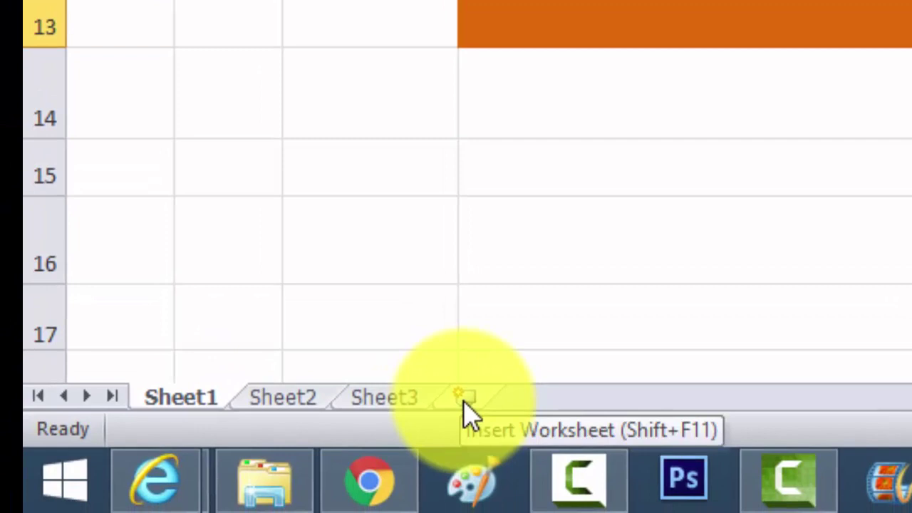
{"action": "left_click", "coordinate": [463, 401]}
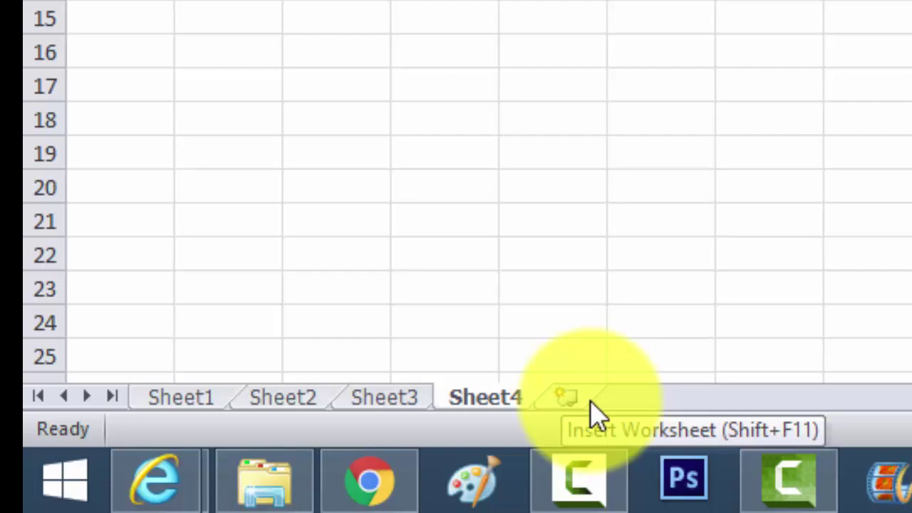
{"action": "left_click", "coordinate": [592, 410]}
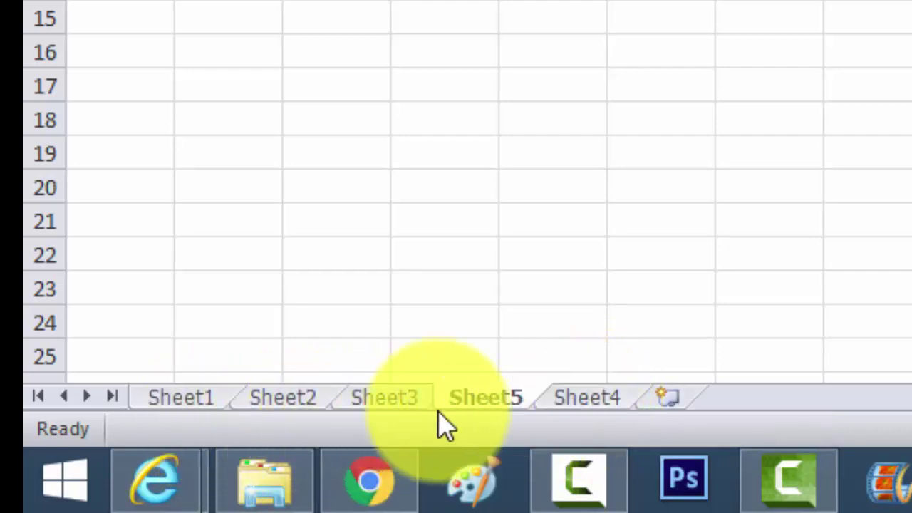
Rename the Sheet1 tab to 'Jan' from its right-click menu
{"action": "right_click", "coordinate": [190, 404]}
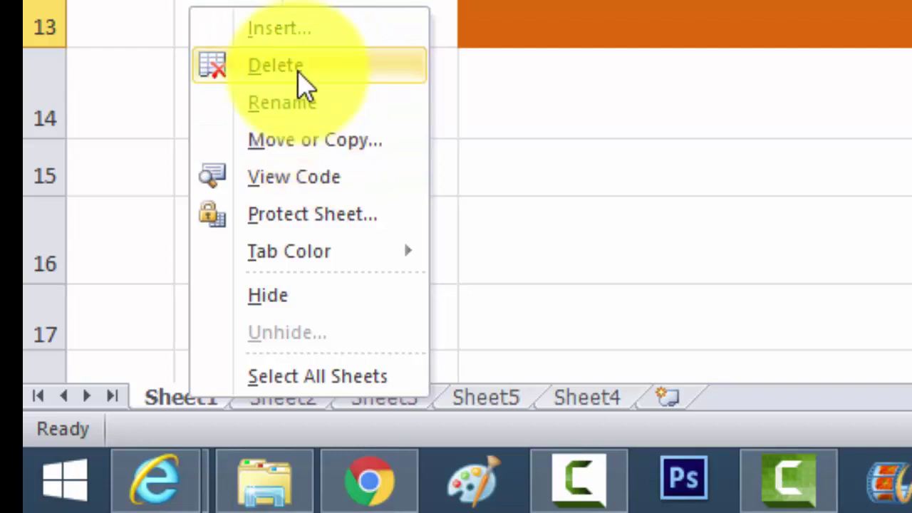
{"action": "left_click", "coordinate": [299, 106]}
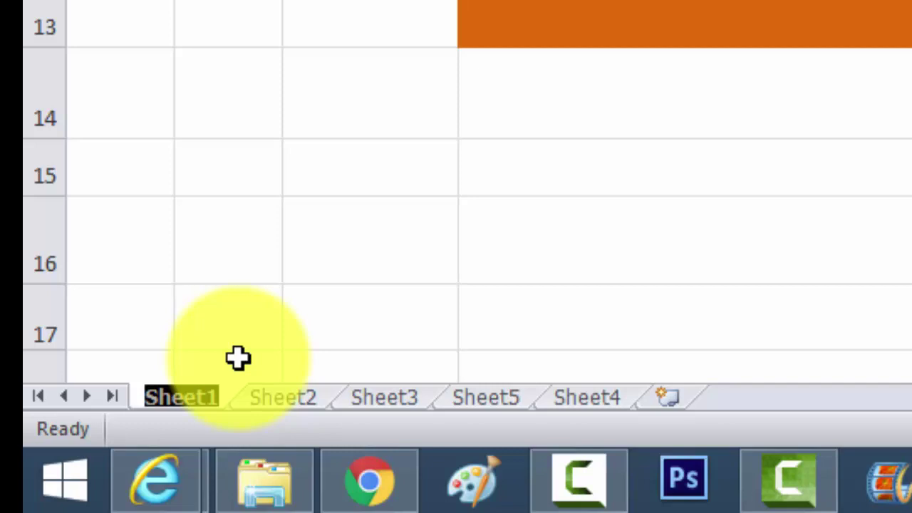
{"action": "type", "text": "Jan"}
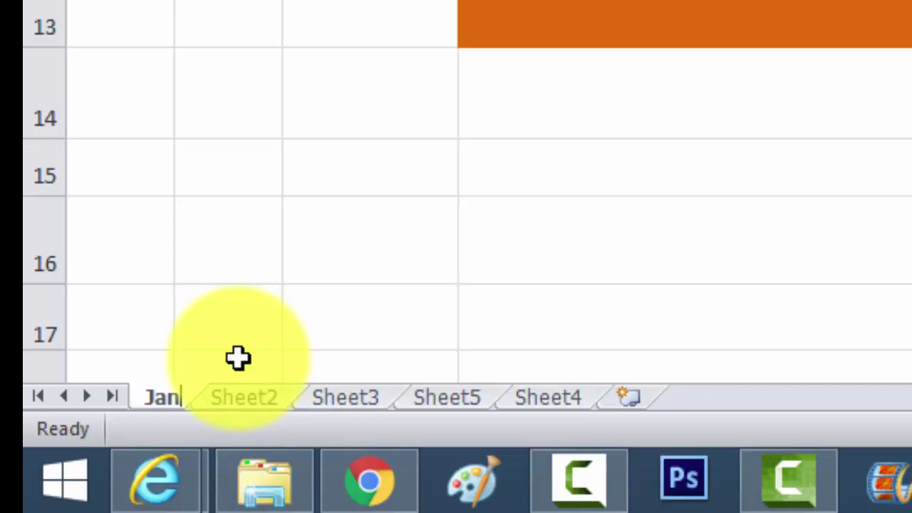
{"action": "key", "text": "Return"}
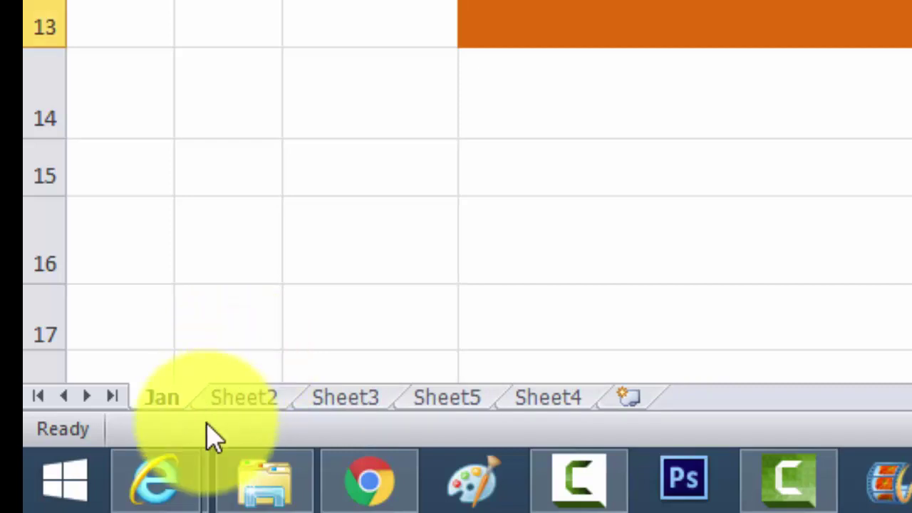
{"action": "right_click", "coordinate": [183, 419]}
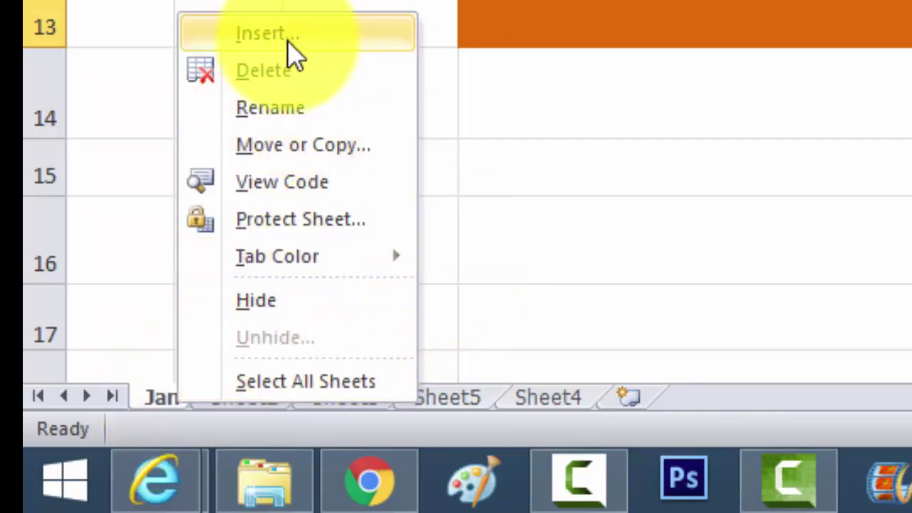
{"action": "mouse_move", "coordinate": [281, 268]}
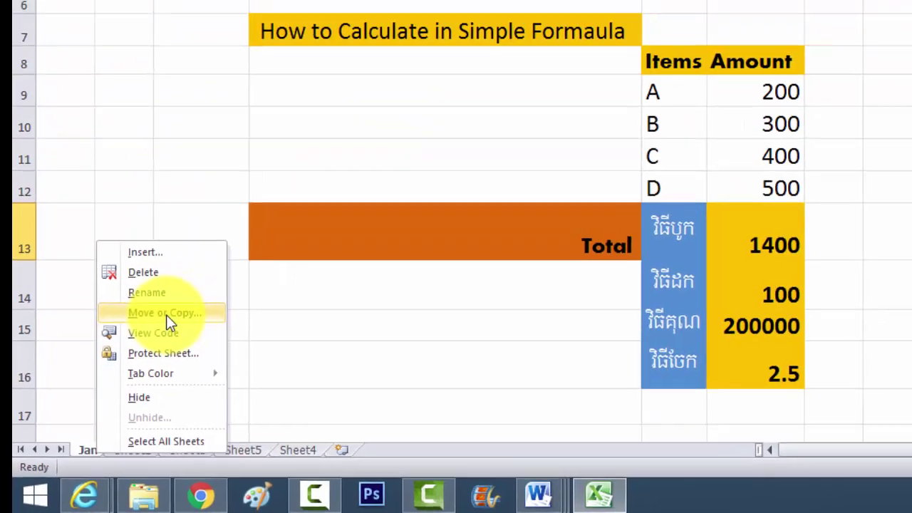
{"action": "left_click", "coordinate": [258, 211]}
{"action": "left_click_drag", "start_coordinate": [246, 121], "coordinate": [290, 72]}
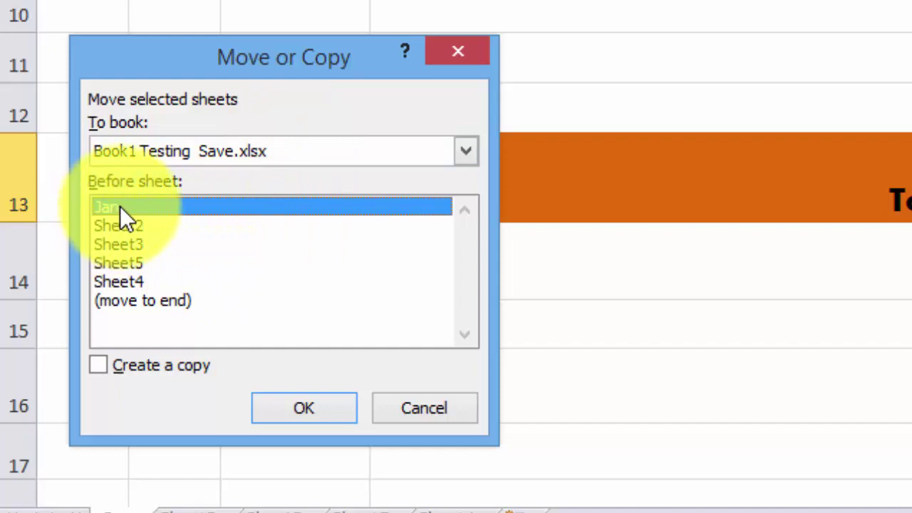
{"action": "left_click", "coordinate": [102, 365]}
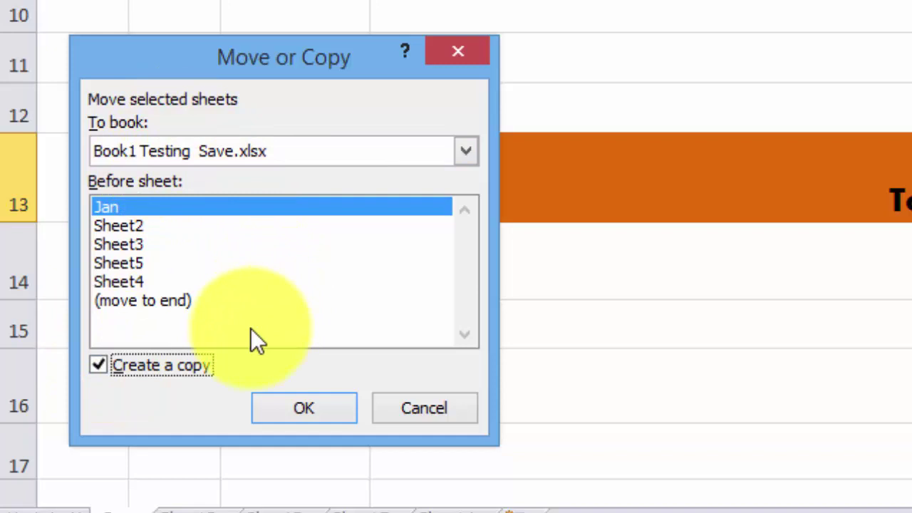
{"action": "left_click", "coordinate": [427, 409]}
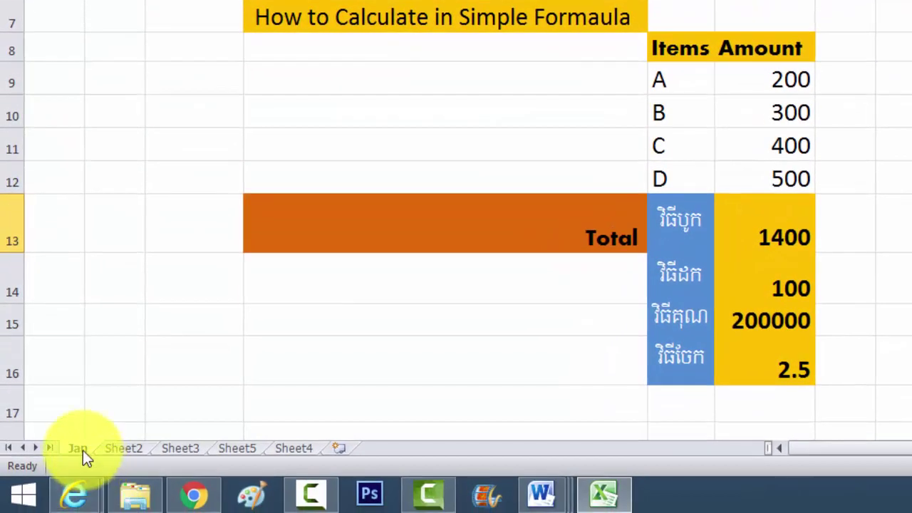
Copy the Jan sheet in front of itself and name the copy Feb
{"action": "right_click", "coordinate": [83, 451]}
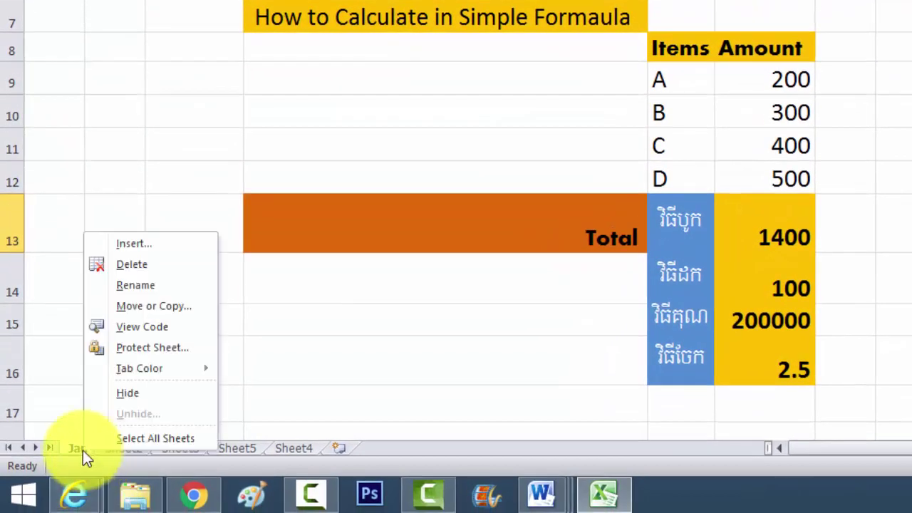
{"action": "left_click", "coordinate": [136, 306]}
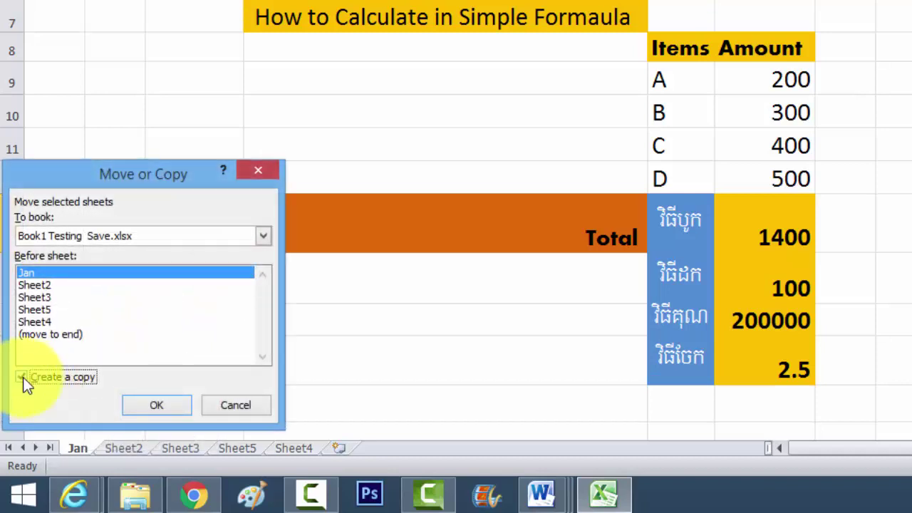
{"action": "left_click", "coordinate": [22, 377]}
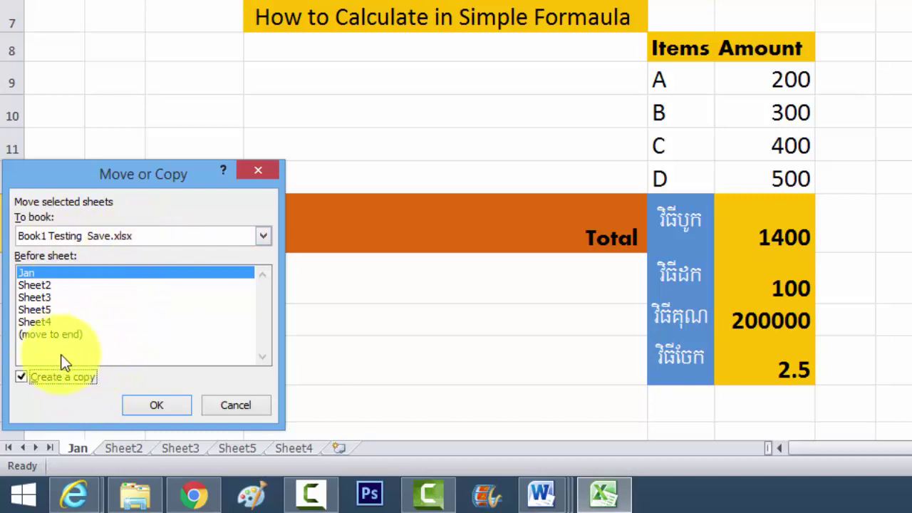
{"action": "left_click", "coordinate": [173, 408]}
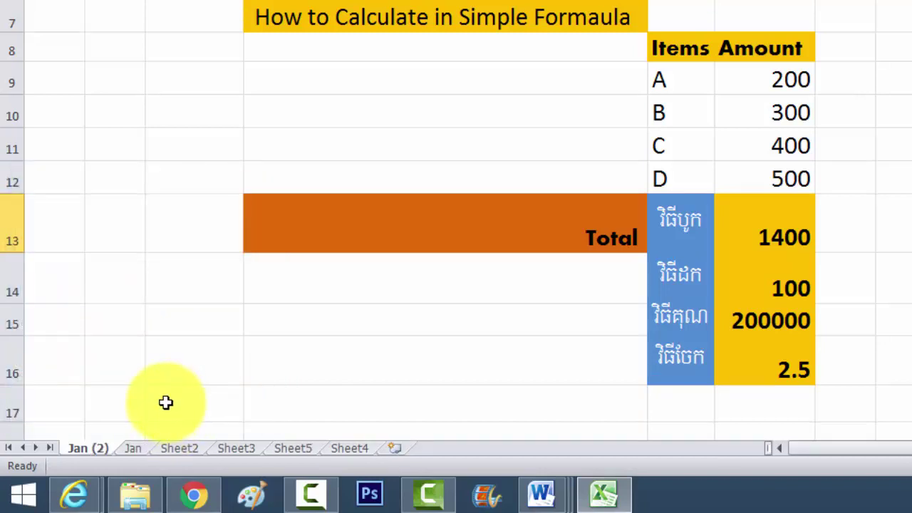
{"action": "double_click", "coordinate": [98, 449]}
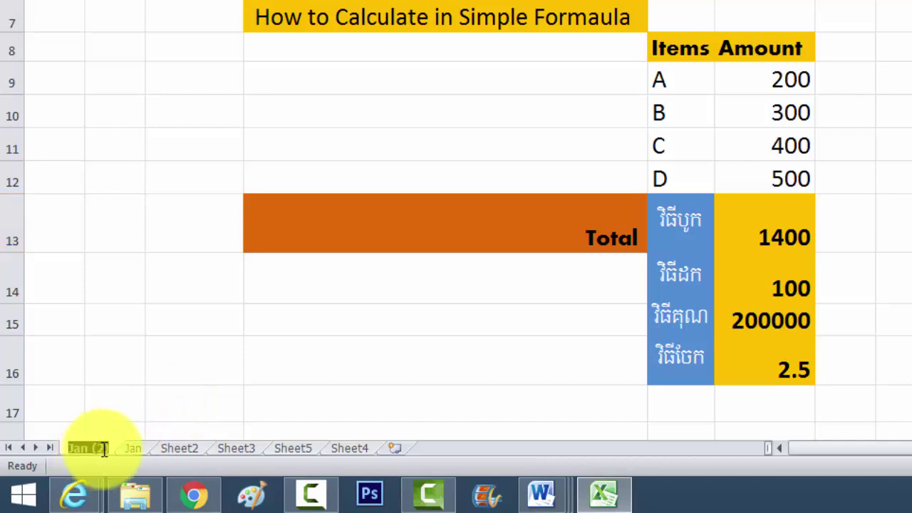
{"action": "type", "text": "Fe"}
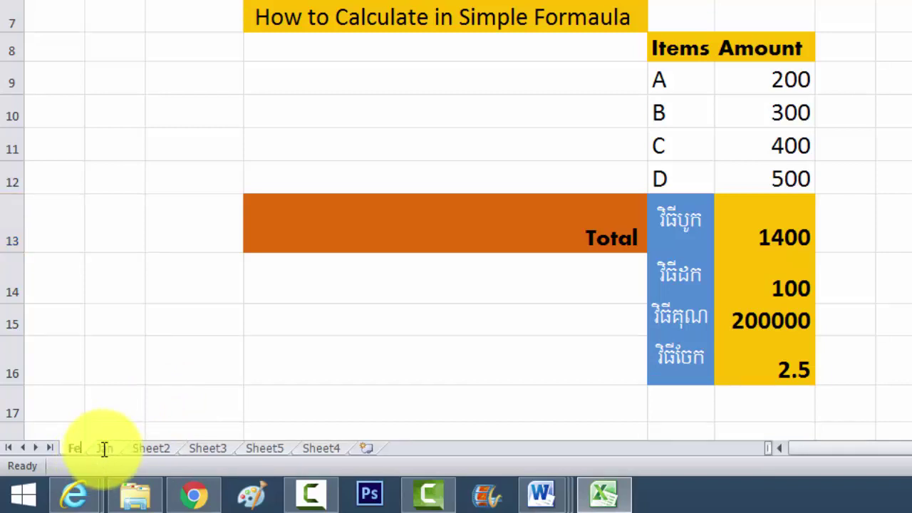
{"action": "type", "text": "b"}
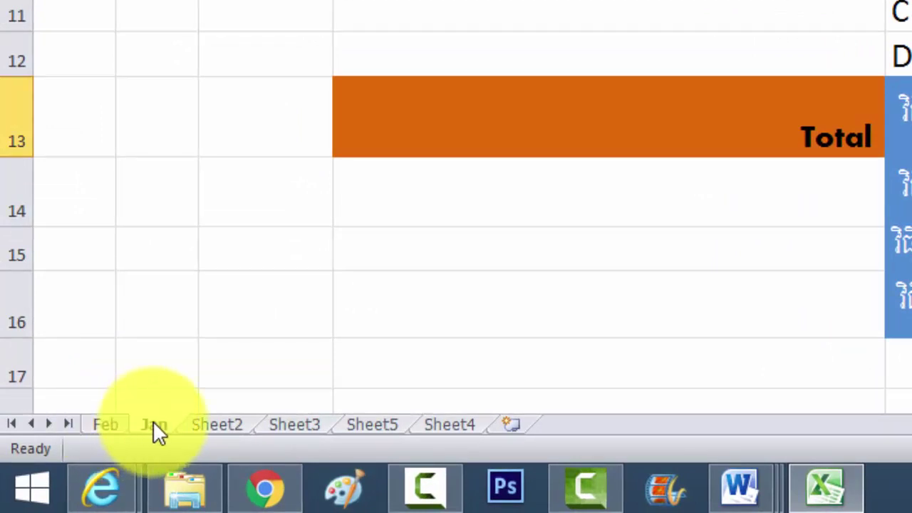
{"action": "left_click_drag", "start_coordinate": [155, 425], "coordinate": [155, 424]}
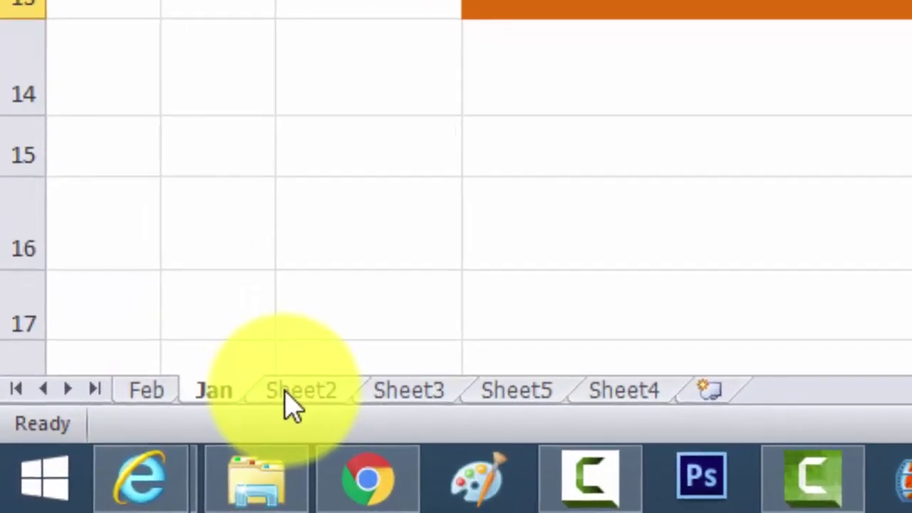
Create another copy of Jan before Feb and type the name March on its tab
{"action": "left_click", "coordinate": [246, 412]}
{"action": "left_click", "coordinate": [182, 412]}
{"action": "right_click", "coordinate": [219, 399]}
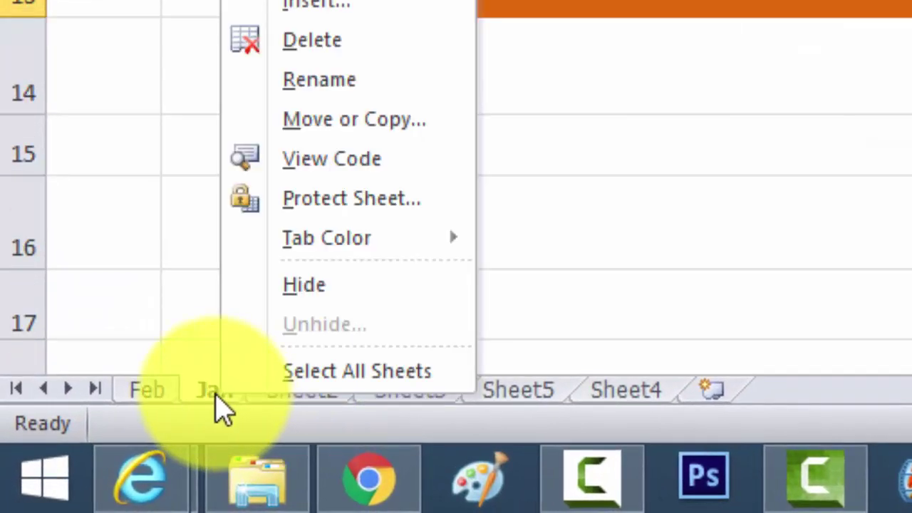
{"action": "left_click", "coordinate": [347, 127]}
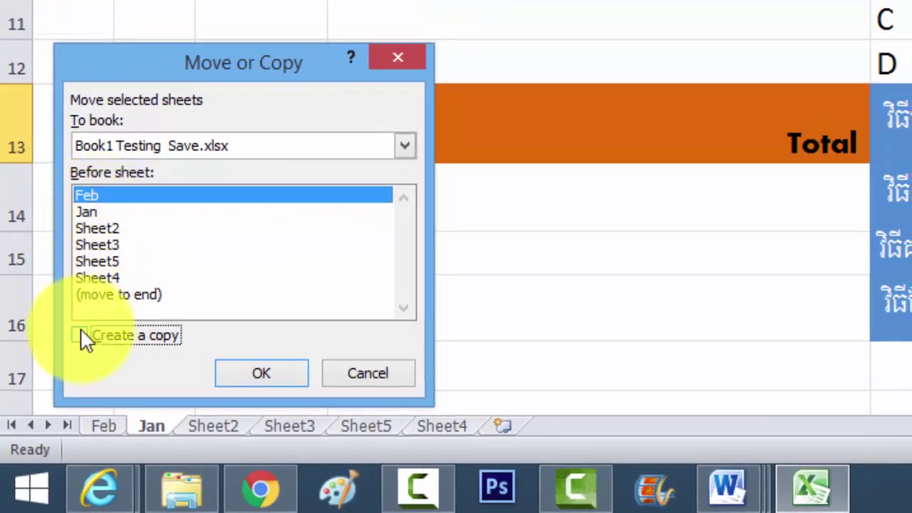
{"action": "left_click", "coordinate": [81, 335]}
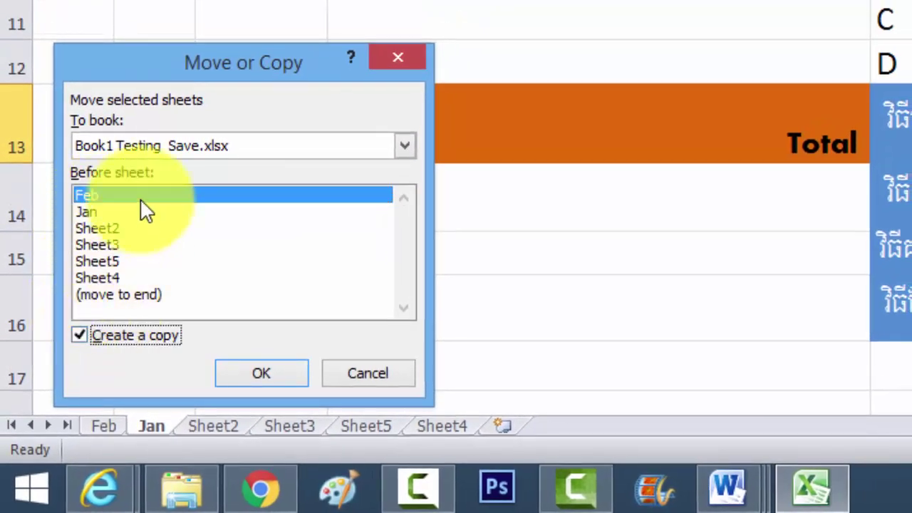
{"action": "left_click", "coordinate": [266, 369]}
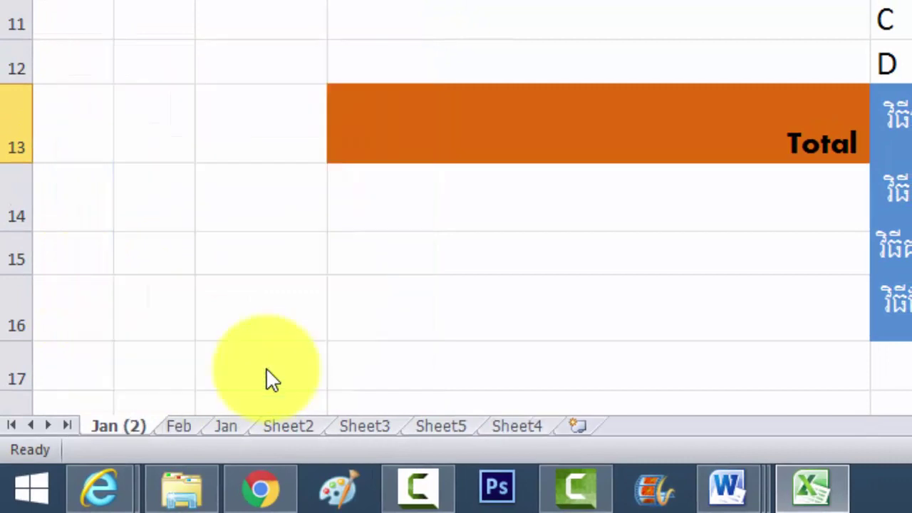
{"action": "double_click", "coordinate": [137, 427]}
{"action": "key", "text": "BackSpace"}
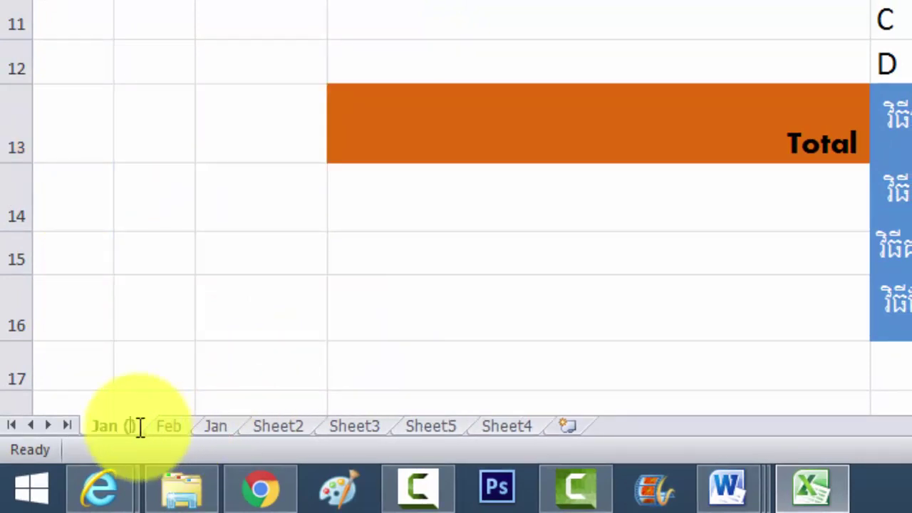
{"action": "key", "text": "BackSpace"}
{"action": "key", "text": "BackSpace"}
{"action": "key", "text": "BackSpace"}
{"action": "key", "text": "BackSpace"}
{"action": "key", "text": "BackSpace"}
{"action": "key", "text": "BackSpace"}
{"action": "type", "text": "M"}
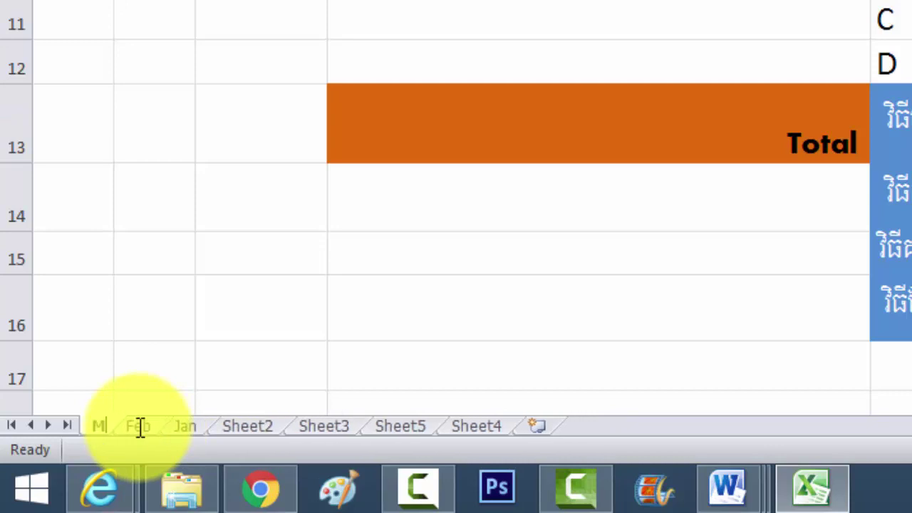
{"action": "type", "text": "arch"}
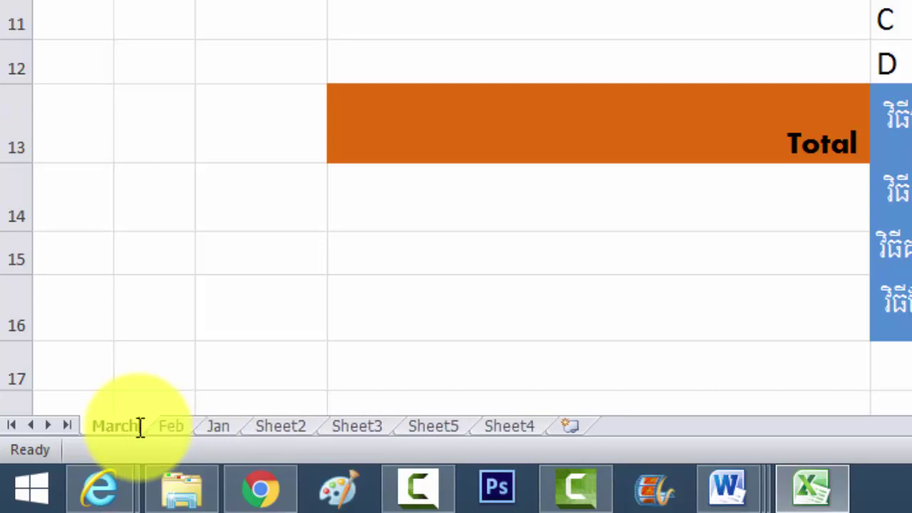
Confirm the March name and make another copy of the Jan sheet at the front
{"action": "key", "text": "Return"}
{"action": "right_click", "coordinate": [220, 431]}
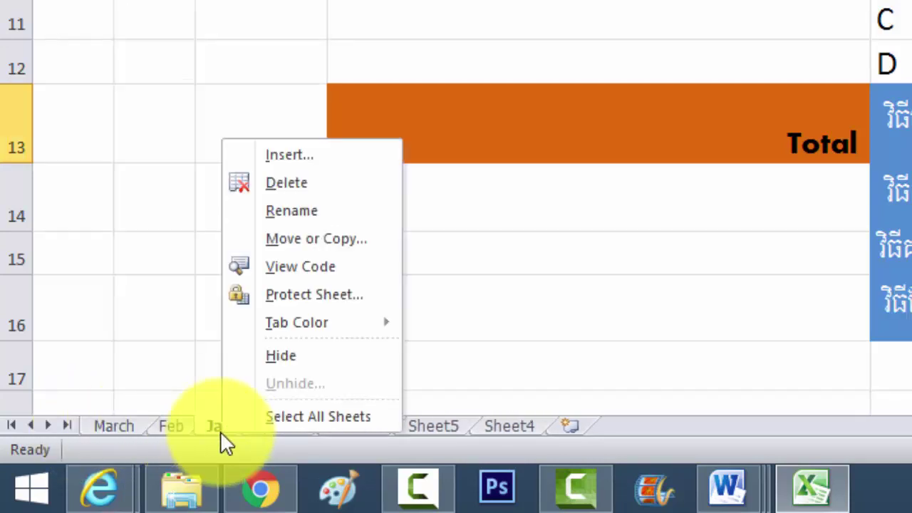
{"action": "left_click", "coordinate": [285, 240]}
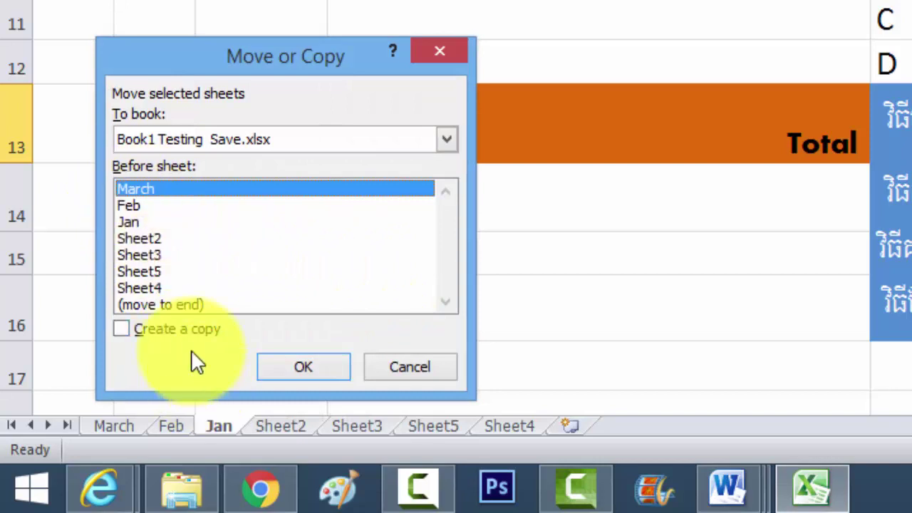
{"action": "left_click", "coordinate": [121, 330]}
{"action": "left_click", "coordinate": [288, 371]}
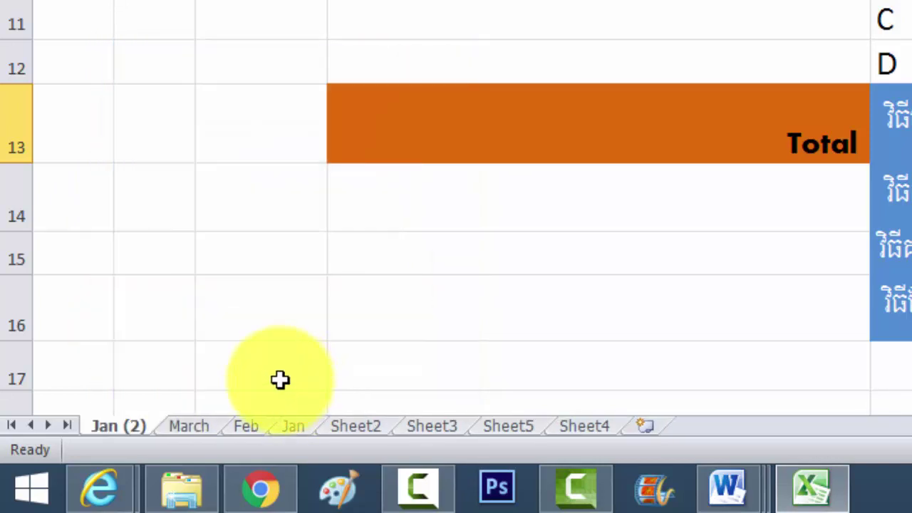
Rename the Jan (2) copy to April
{"action": "double_click", "coordinate": [139, 428]}
{"action": "key", "text": "BackSpace"}
{"action": "key", "text": "BackSpace"}
{"action": "key", "text": "BackSpace"}
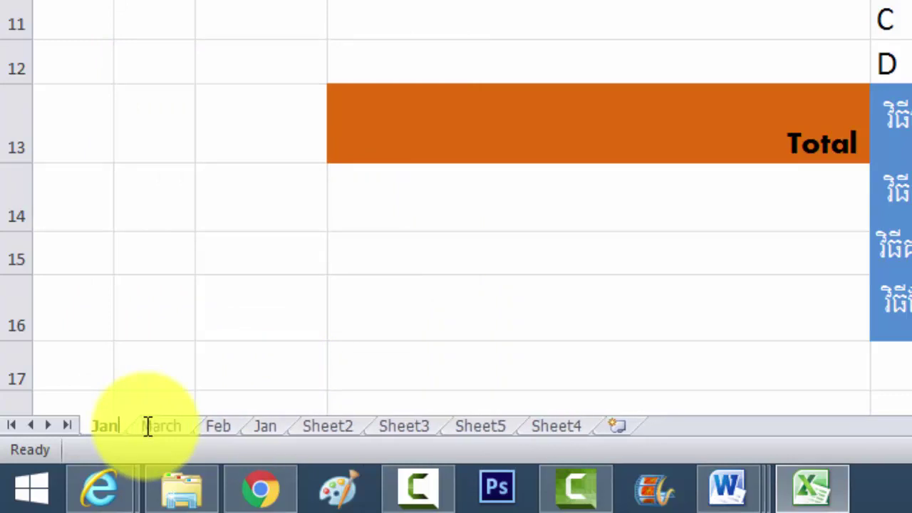
{"action": "key", "text": "BackSpace"}
{"action": "key", "text": "BackSpace"}
{"action": "key", "text": "BackSpace"}
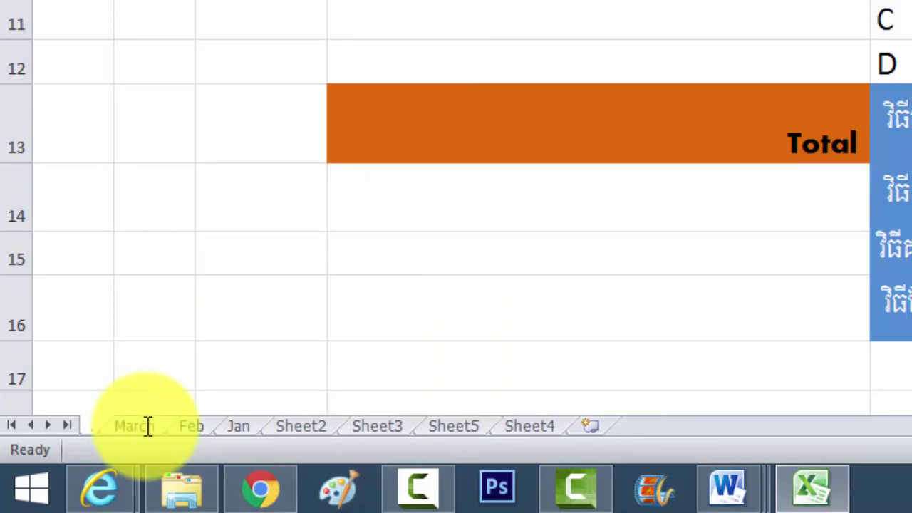
{"action": "type", "text": "April"}
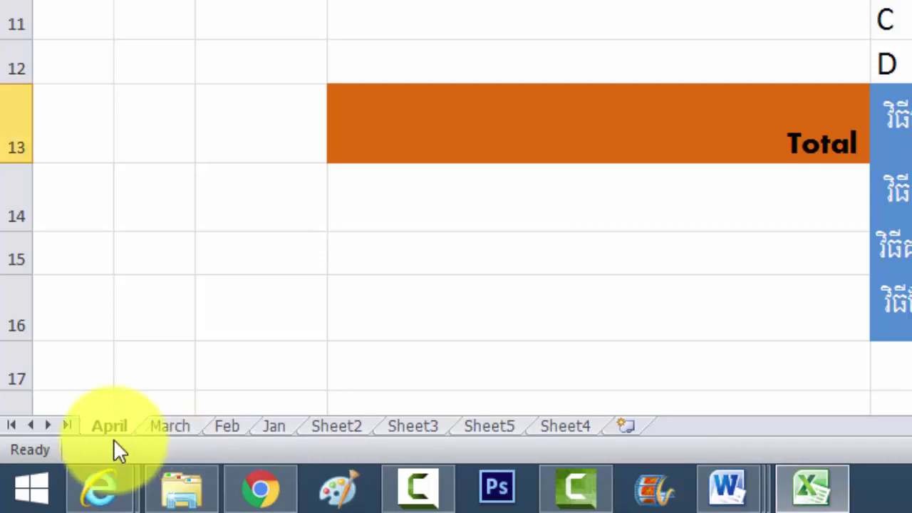
Colour the sheet tabs: April orange, March red, Feb green, Jan yellow
{"action": "right_click", "coordinate": [119, 428]}
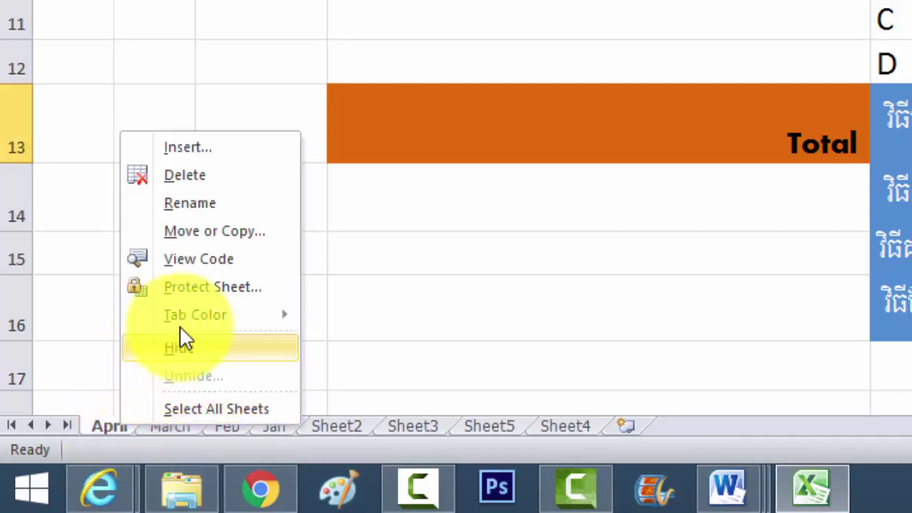
{"action": "mouse_move", "coordinate": [194, 319]}
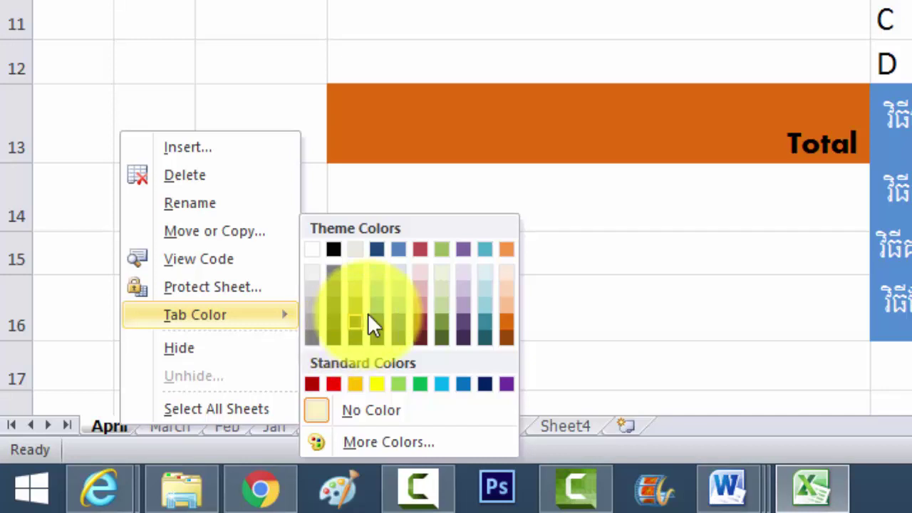
{"action": "left_click", "coordinate": [506, 327]}
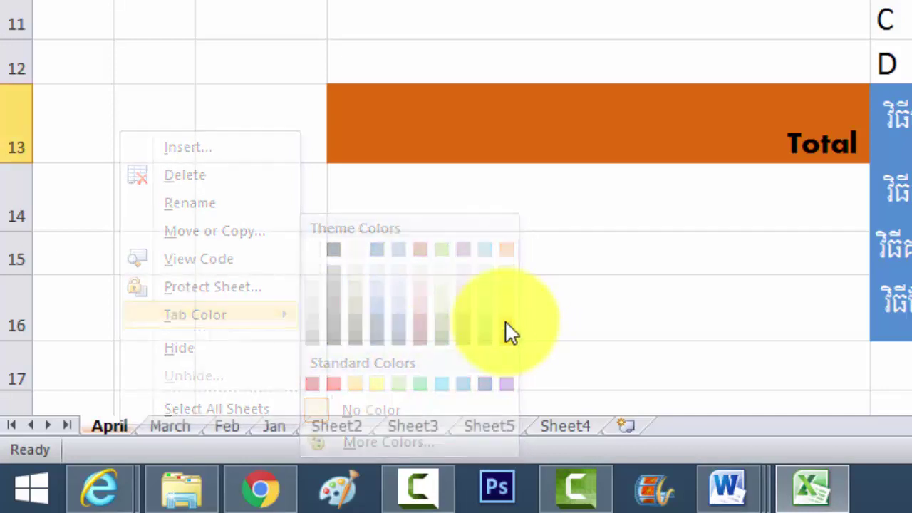
{"action": "right_click", "coordinate": [172, 426]}
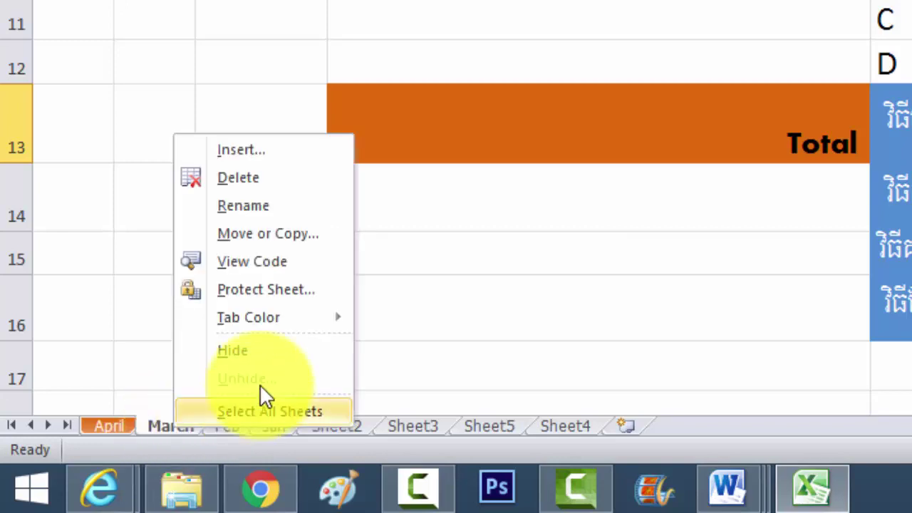
{"action": "mouse_move", "coordinate": [291, 318]}
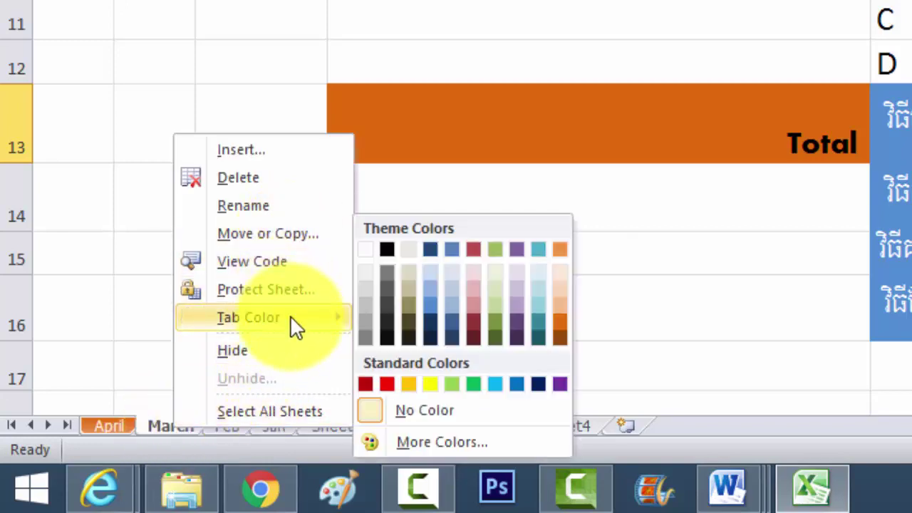
{"action": "left_click", "coordinate": [387, 384]}
{"action": "right_click", "coordinate": [235, 427]}
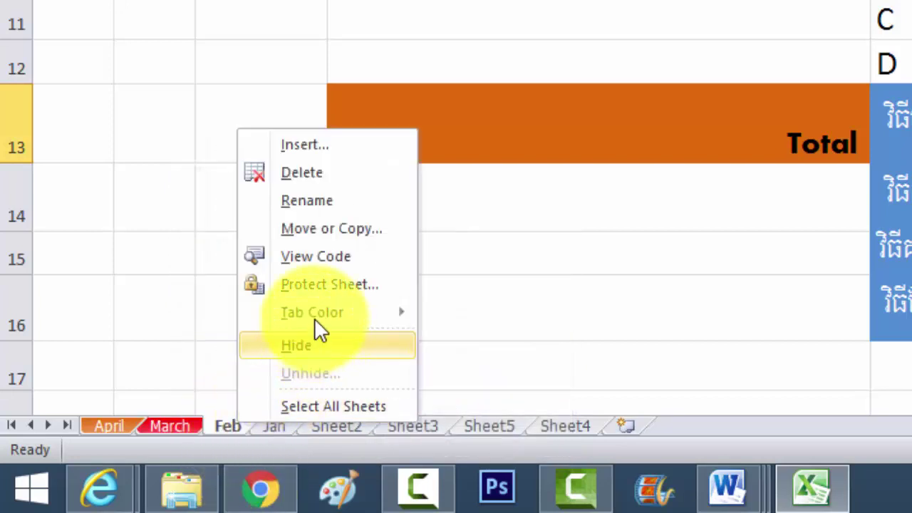
{"action": "mouse_move", "coordinate": [359, 320]}
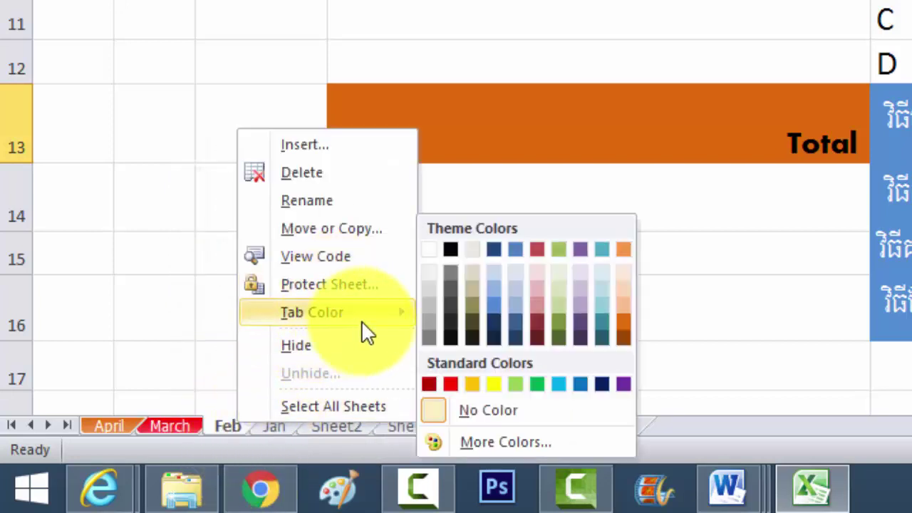
{"action": "left_click", "coordinate": [610, 346]}
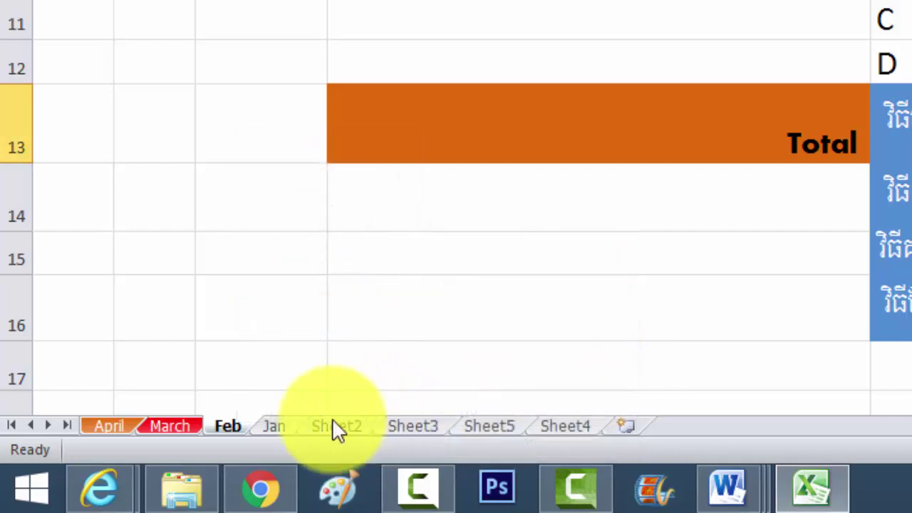
{"action": "right_click", "coordinate": [275, 425]}
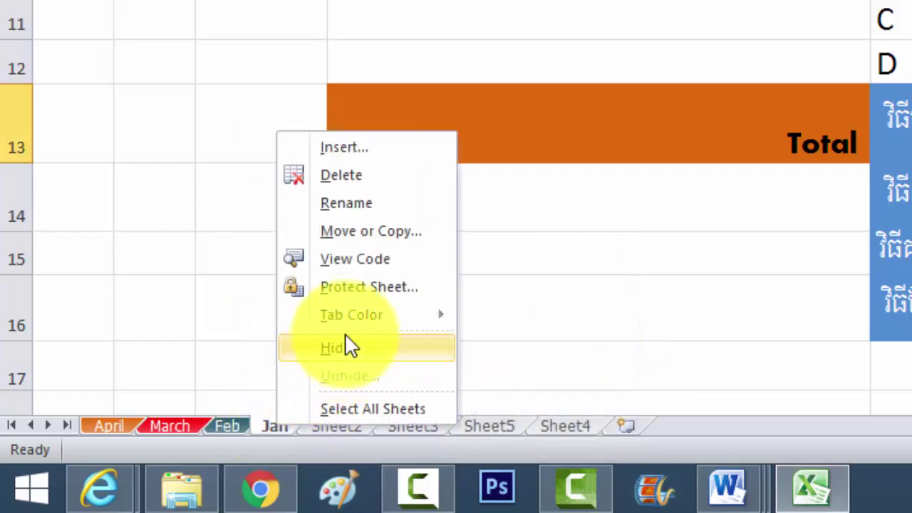
{"action": "mouse_move", "coordinate": [370, 315]}
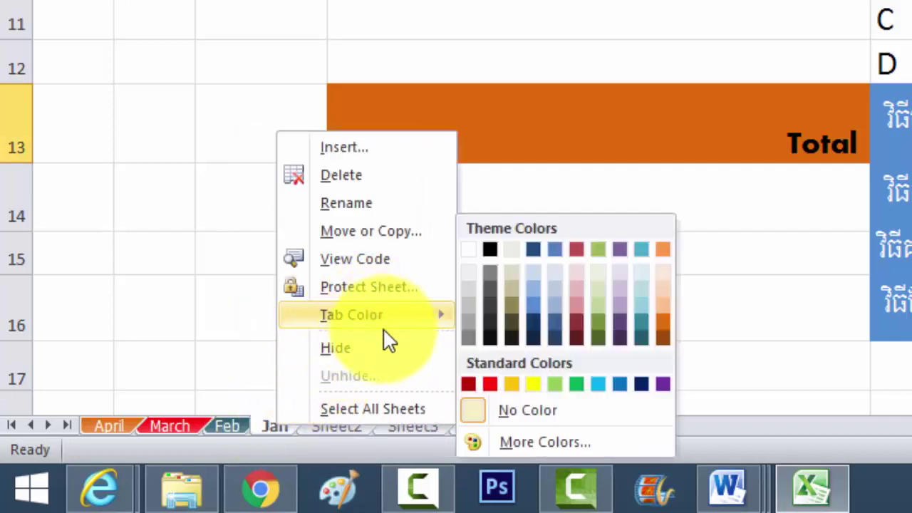
{"action": "left_click", "coordinate": [533, 385]}
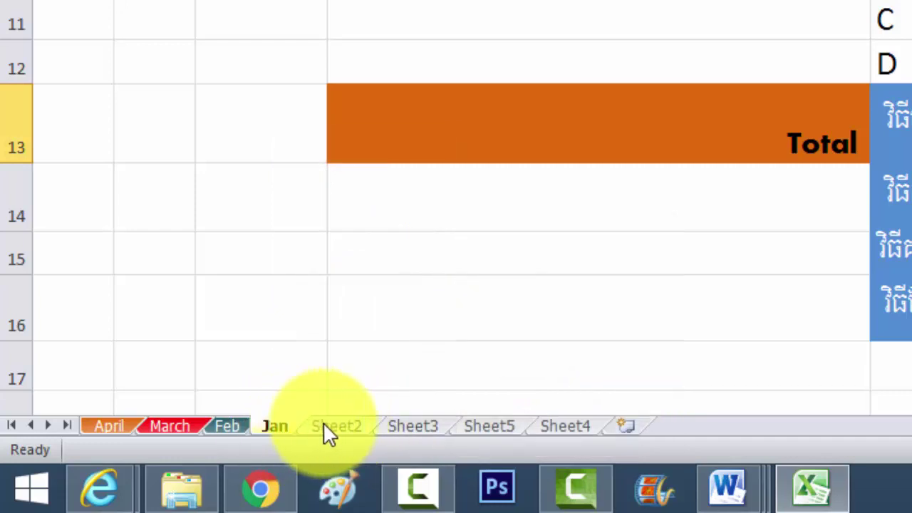
Flip through the month and blank sheets, ending on Sheet5
{"action": "left_click", "coordinate": [225, 427]}
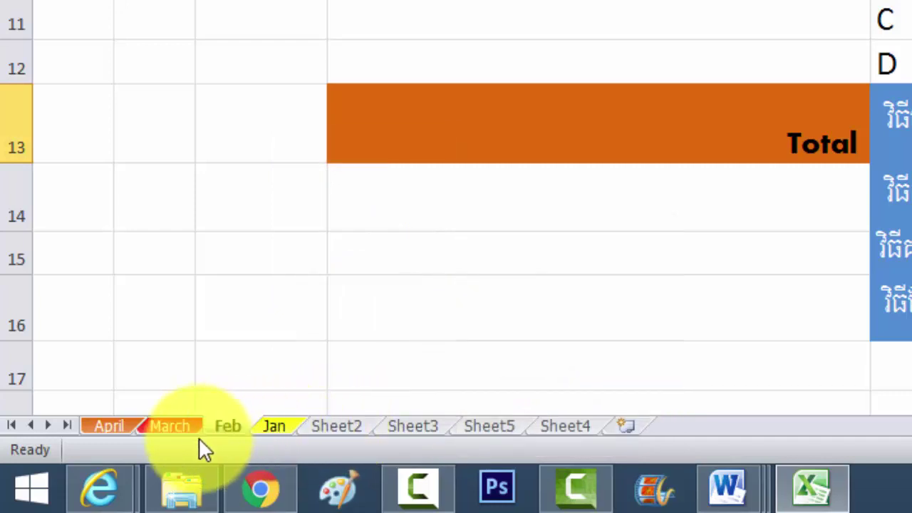
{"action": "left_click", "coordinate": [174, 428]}
{"action": "left_click", "coordinate": [107, 426]}
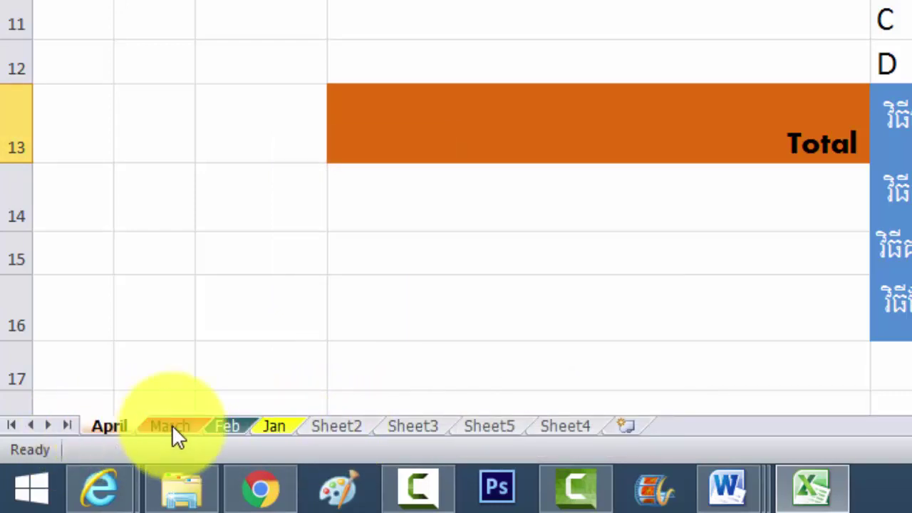
{"action": "left_click", "coordinate": [173, 426]}
{"action": "left_click", "coordinate": [225, 427]}
{"action": "right_click", "coordinate": [225, 428]}
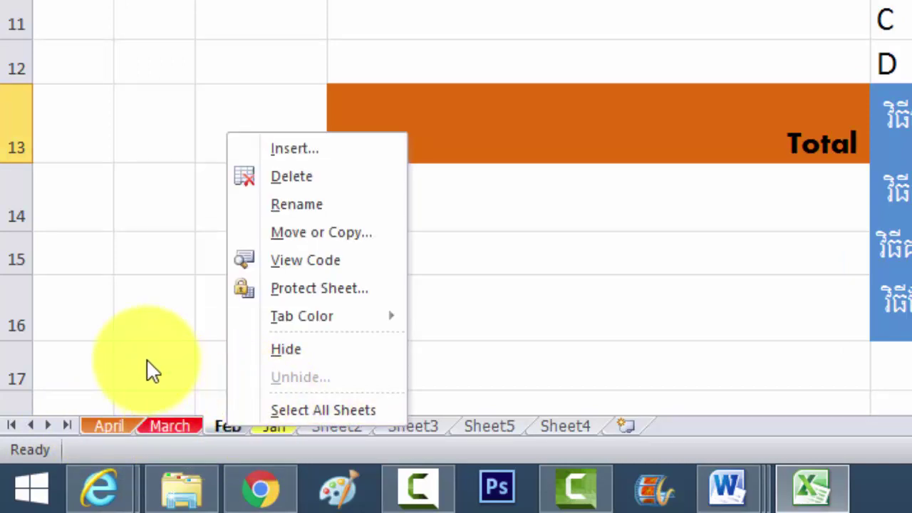
{"action": "left_click", "coordinate": [160, 379]}
{"action": "left_click", "coordinate": [344, 426]}
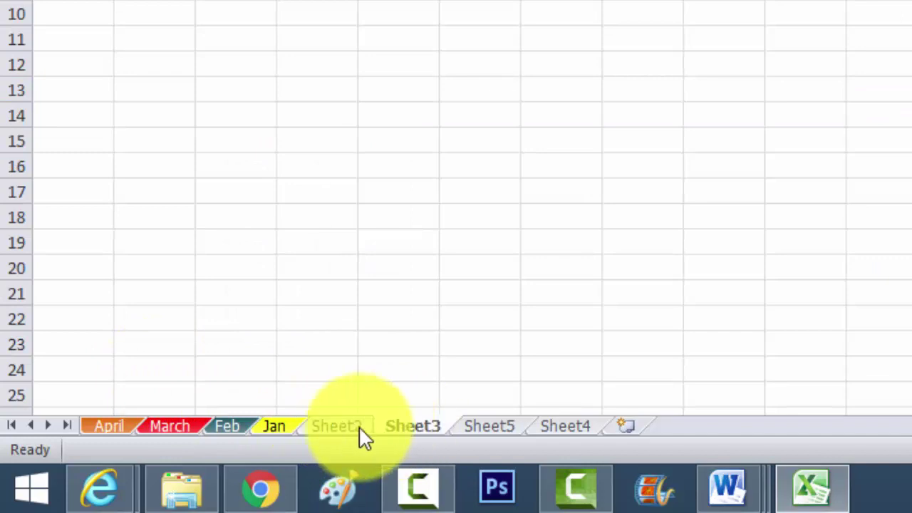
{"action": "left_click", "coordinate": [417, 428]}
{"action": "left_click", "coordinate": [484, 429]}
Delete Sheet5, Sheet4, Sheet3 and Sheet2 one after another
{"action": "right_click", "coordinate": [492, 433]}
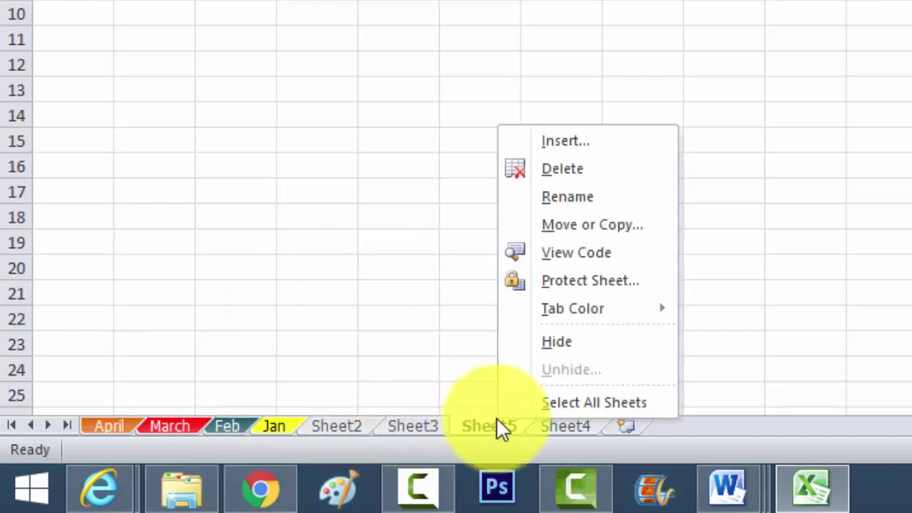
{"action": "left_click", "coordinate": [579, 171]}
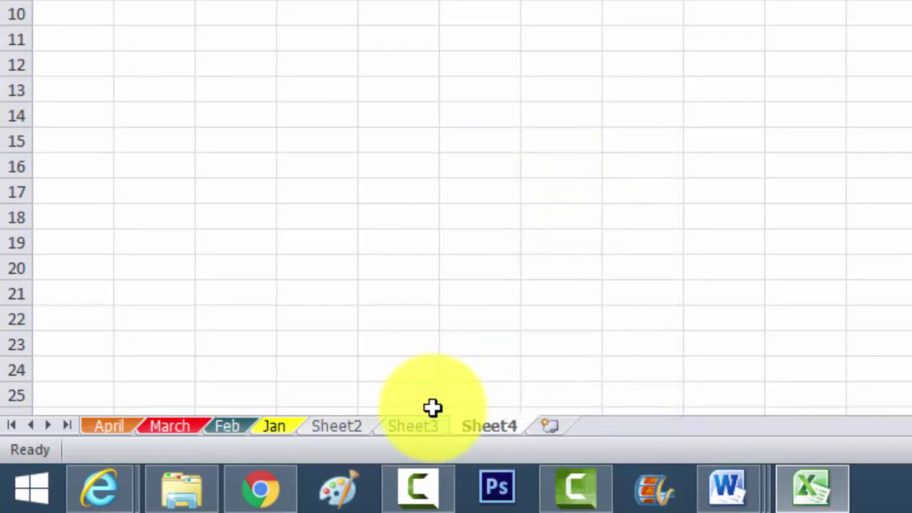
{"action": "right_click", "coordinate": [473, 428]}
{"action": "left_click", "coordinate": [543, 187]}
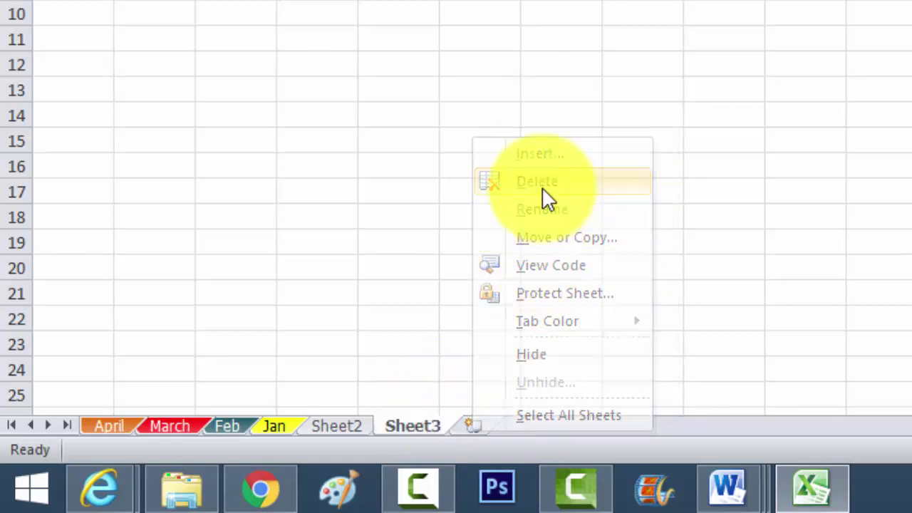
{"action": "right_click", "coordinate": [404, 428]}
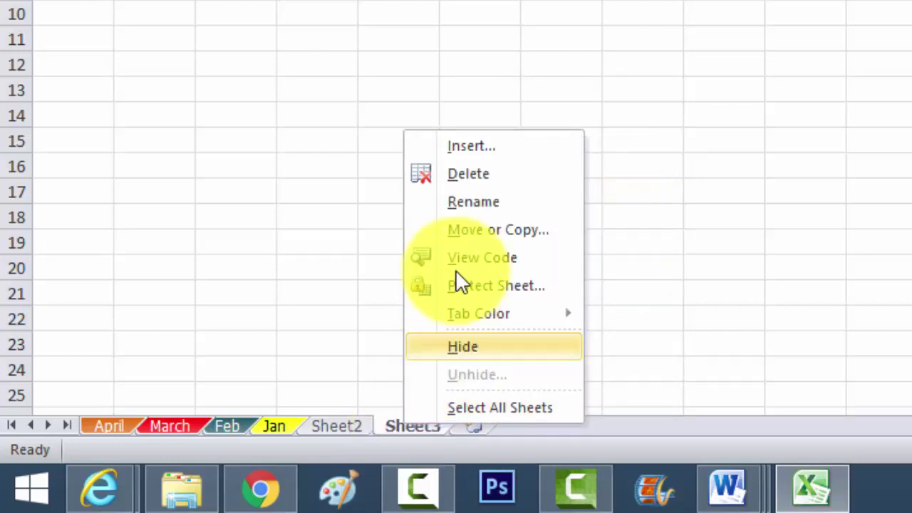
{"action": "left_click", "coordinate": [473, 188]}
{"action": "right_click", "coordinate": [347, 428]}
{"action": "left_click", "coordinate": [419, 178]}
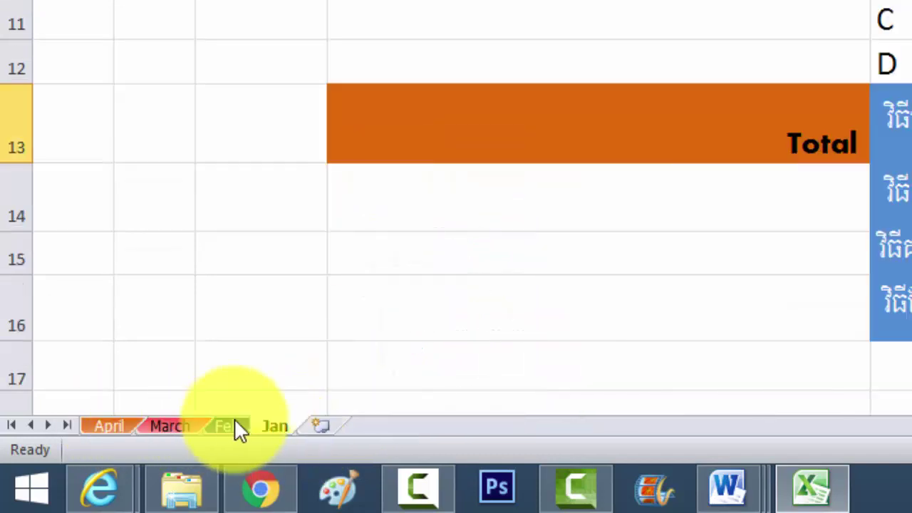
Drag the month tabs into the order Jan, Feb, March, April
{"action": "left_click", "coordinate": [428, 282]}
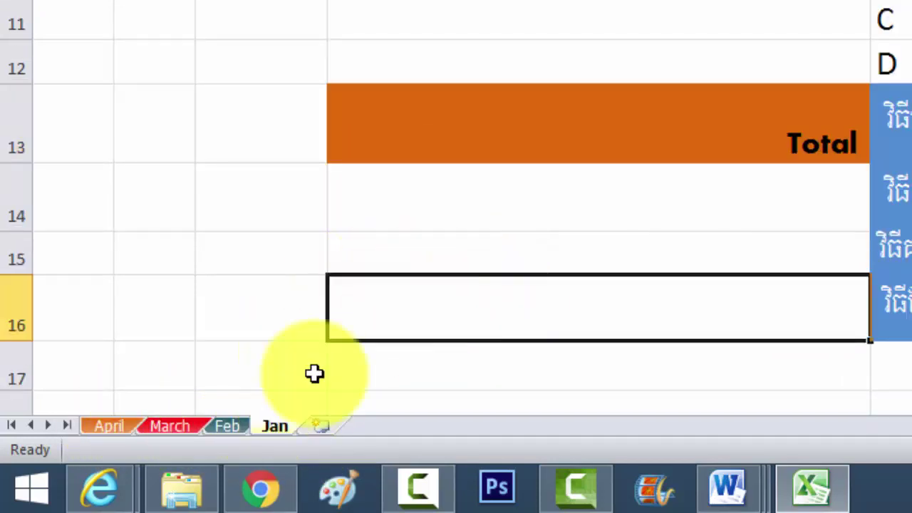
{"action": "left_click", "coordinate": [157, 427]}
{"action": "left_click", "coordinate": [225, 426]}
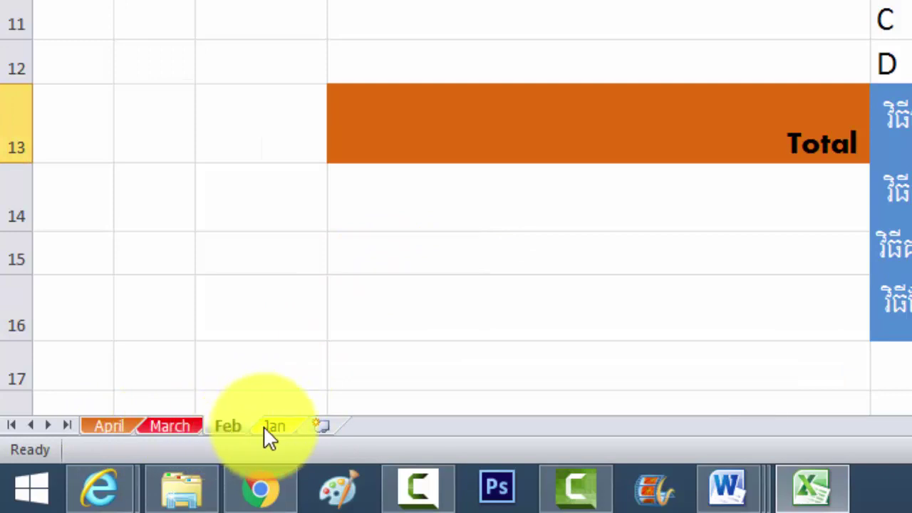
{"action": "left_click", "coordinate": [270, 426]}
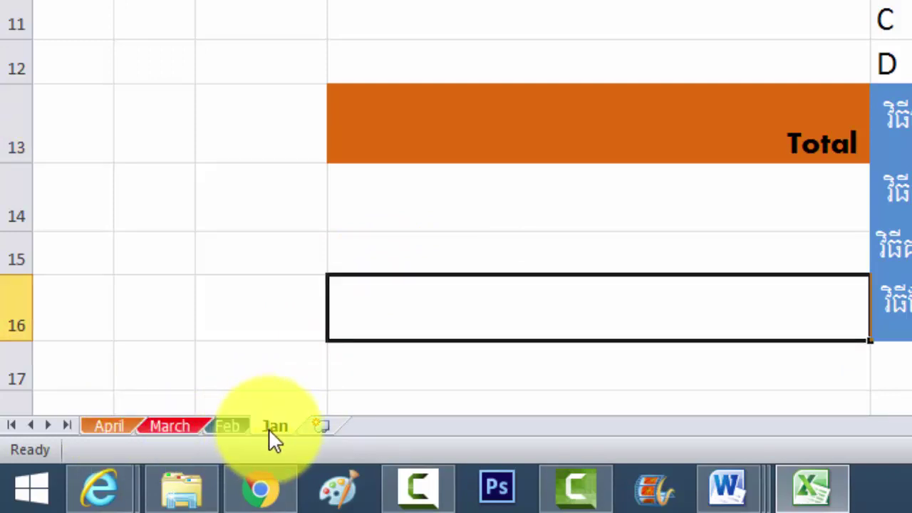
{"action": "left_click_drag", "start_coordinate": [273, 426], "coordinate": [101, 425]}
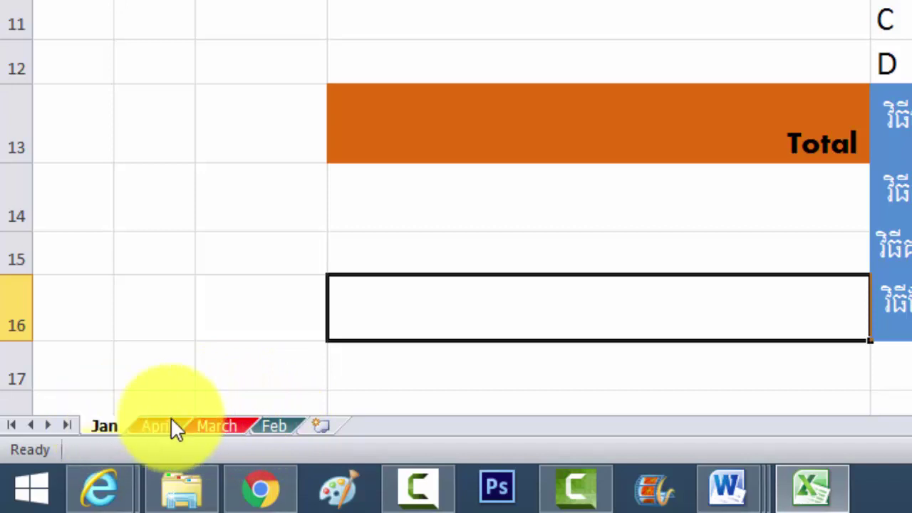
{"action": "left_click_drag", "start_coordinate": [276, 426], "coordinate": [135, 420]}
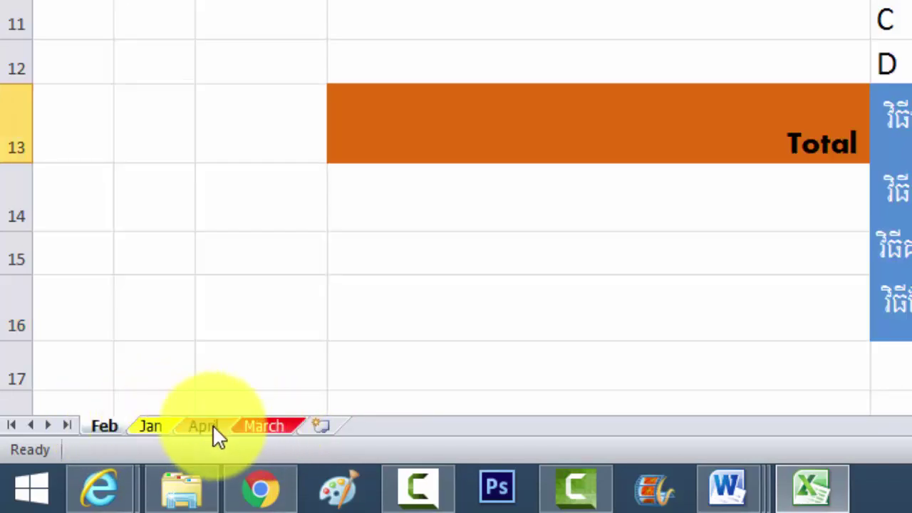
{"action": "left_click_drag", "start_coordinate": [259, 429], "coordinate": [81, 431]}
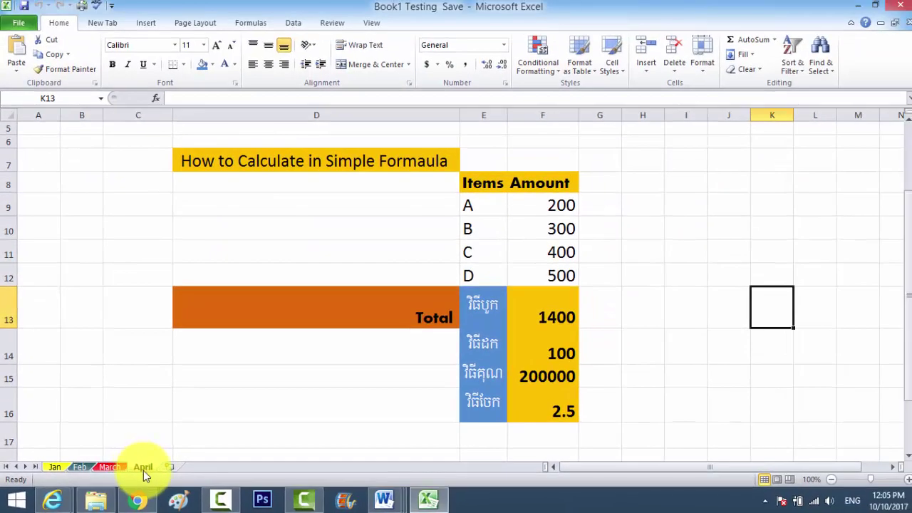
Flip through the month sheets and settle on Feb
{"action": "left_click", "coordinate": [143, 469]}
{"action": "left_click", "coordinate": [35, 317]}
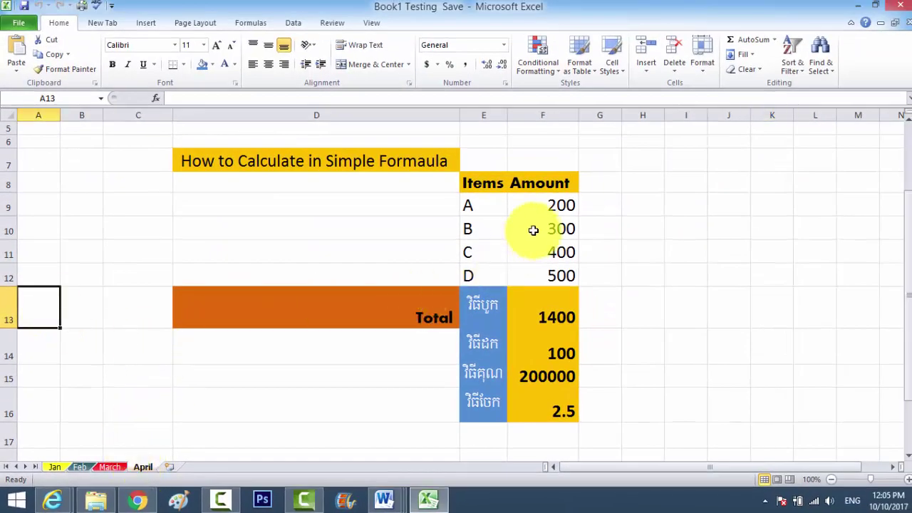
{"action": "left_click", "coordinate": [57, 468]}
{"action": "left_click", "coordinate": [76, 469]}
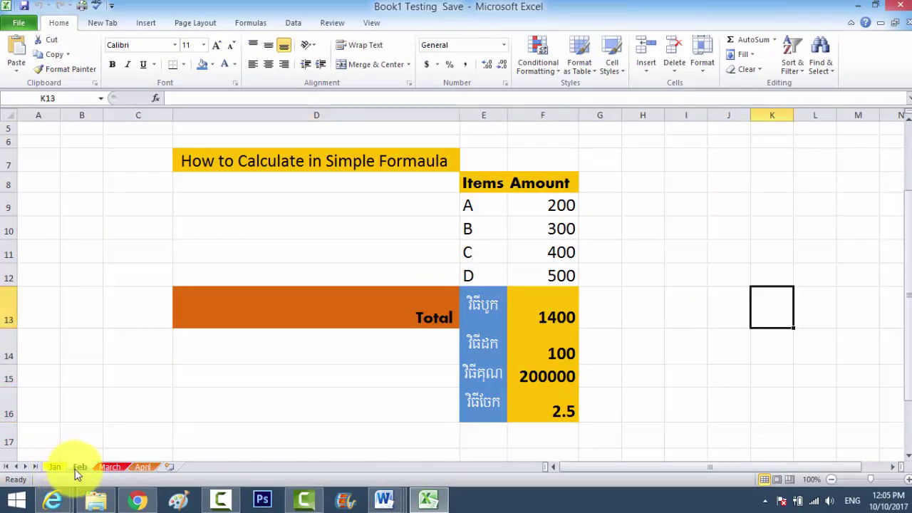
{"action": "left_click", "coordinate": [60, 469]}
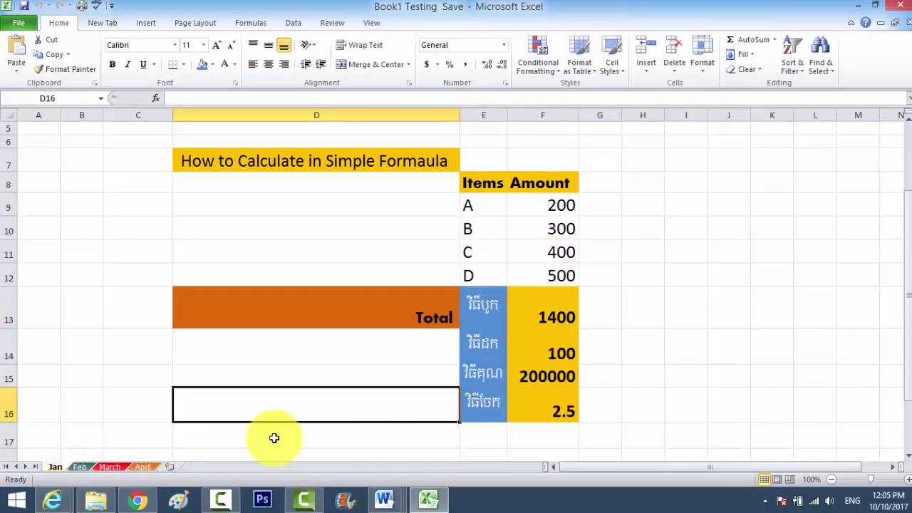
{"action": "left_click", "coordinate": [79, 468]}
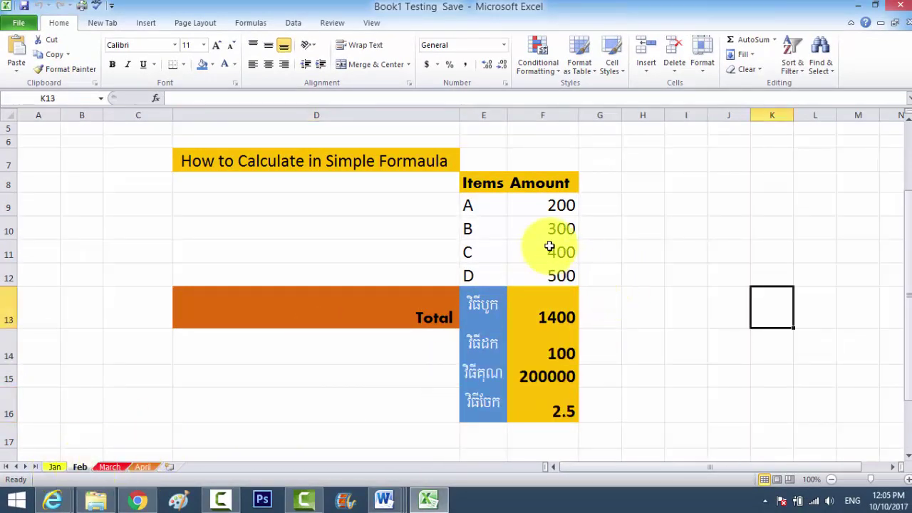
Enter amounts 300, 400, 500 and 600 for items A–D in F9:F12
{"action": "left_click", "coordinate": [551, 206]}
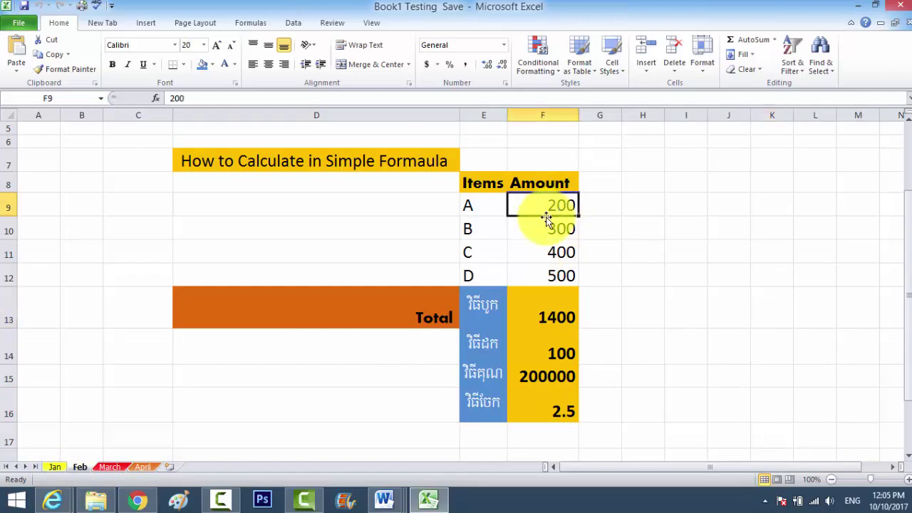
{"action": "type", "text": "3"}
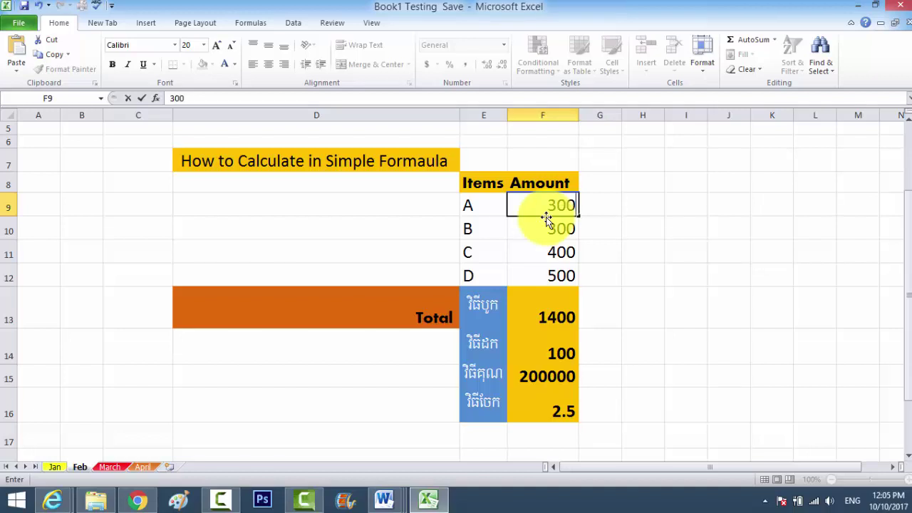
{"action": "key", "text": "Return"}
{"action": "type", "text": "400"}
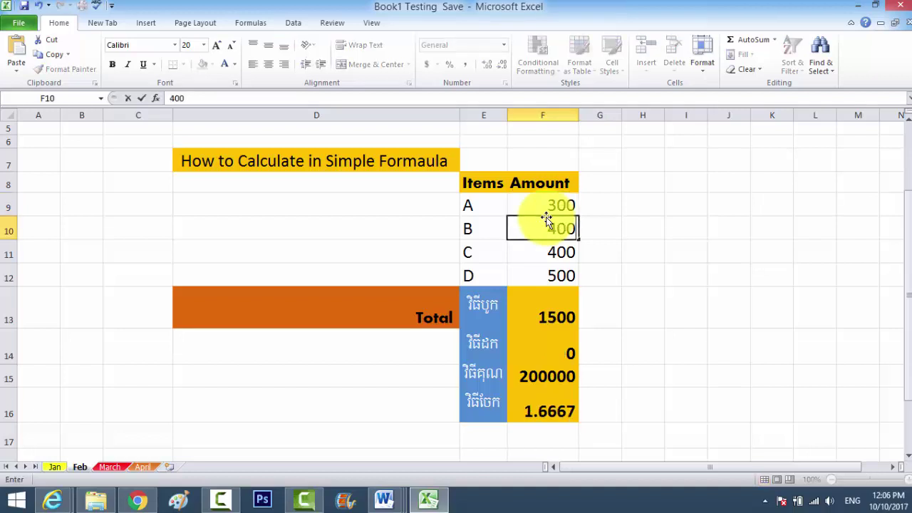
{"action": "key", "text": "Return"}
{"action": "type", "text": "50"}
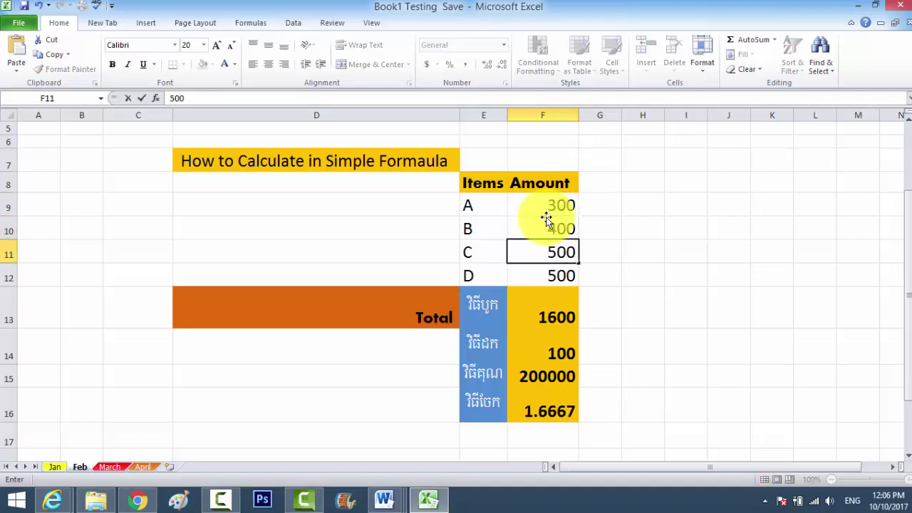
{"action": "key", "text": "Return"}
{"action": "type", "text": "00"}
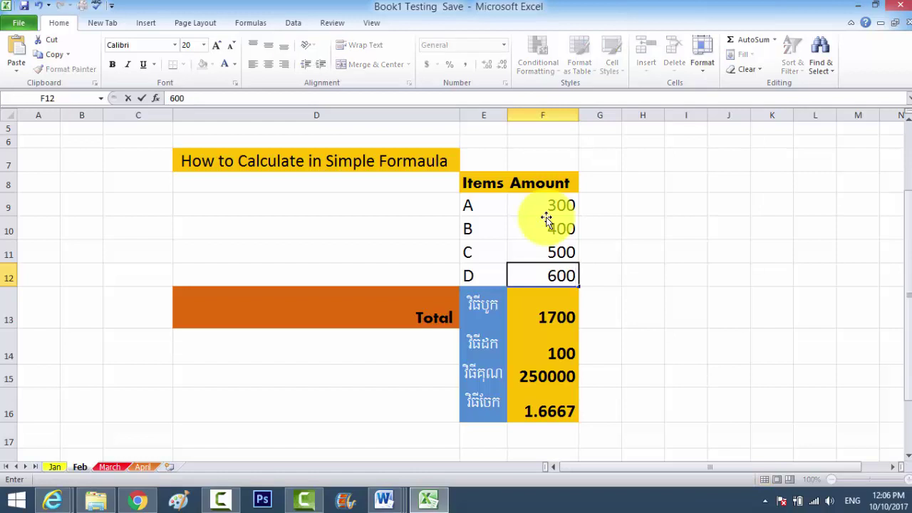
{"action": "key", "text": "Return"}
On the March sheet, enter amounts 822, 302, 320 and 560 for items A–D in F9:F12
{"action": "left_click", "coordinate": [111, 467]}
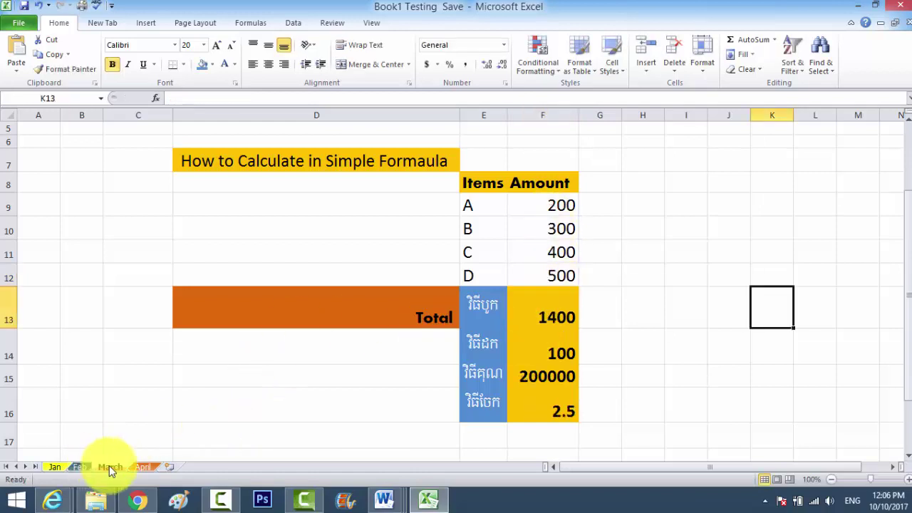
{"action": "left_click", "coordinate": [526, 206]}
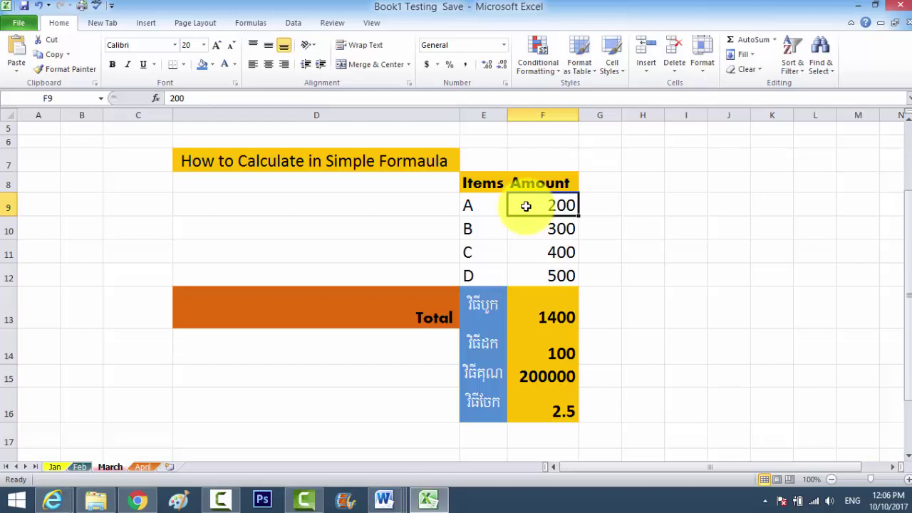
{"action": "type", "text": "822"}
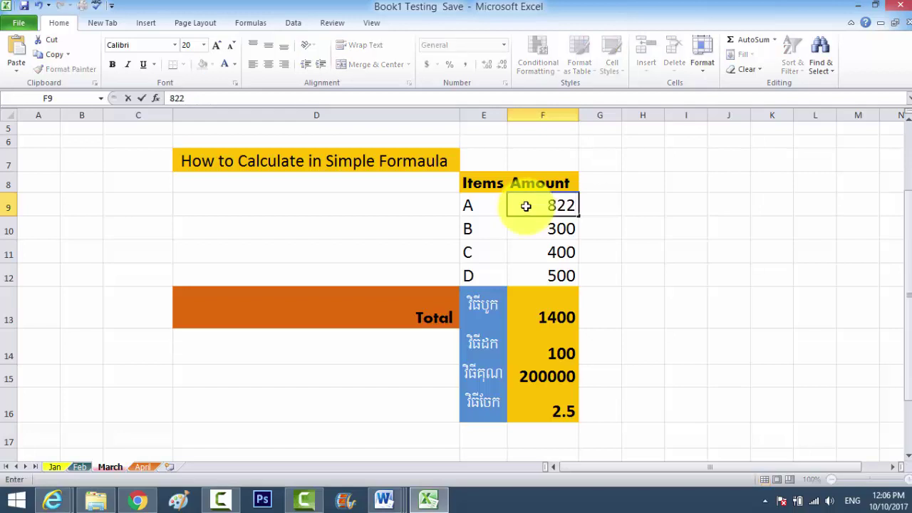
{"action": "key", "text": "Return"}
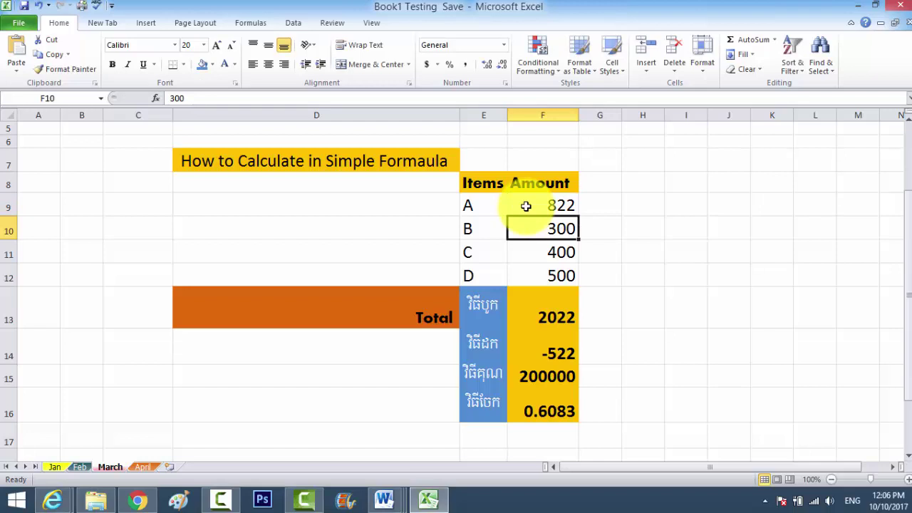
{"action": "type", "text": "300"}
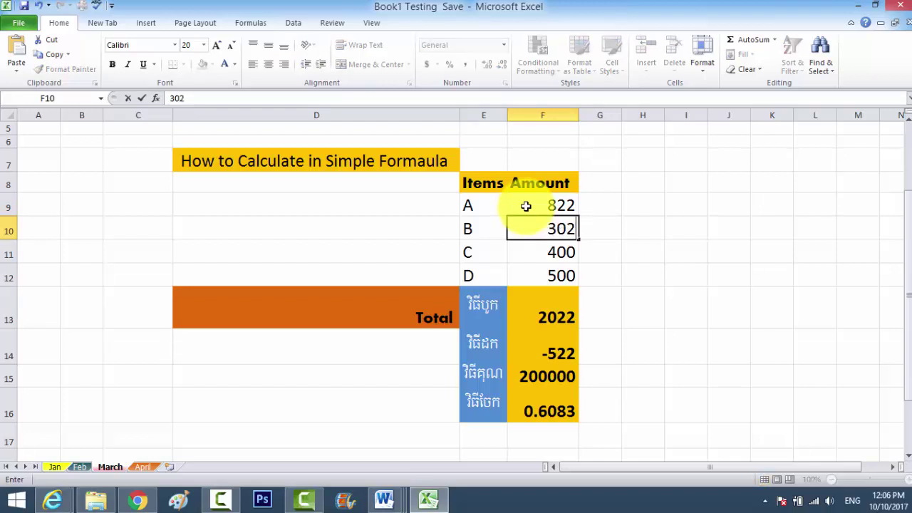
{"action": "key", "text": "Return"}
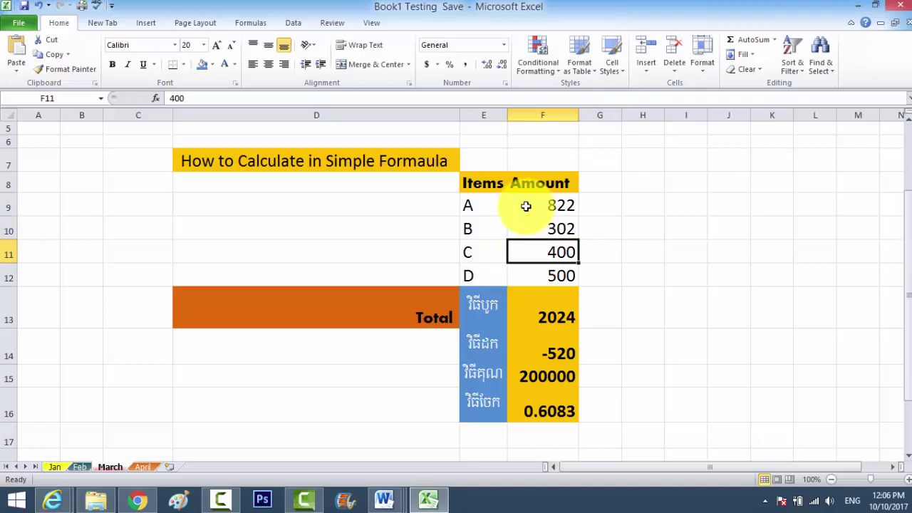
{"action": "type", "text": "320"}
{"action": "key", "text": "Return"}
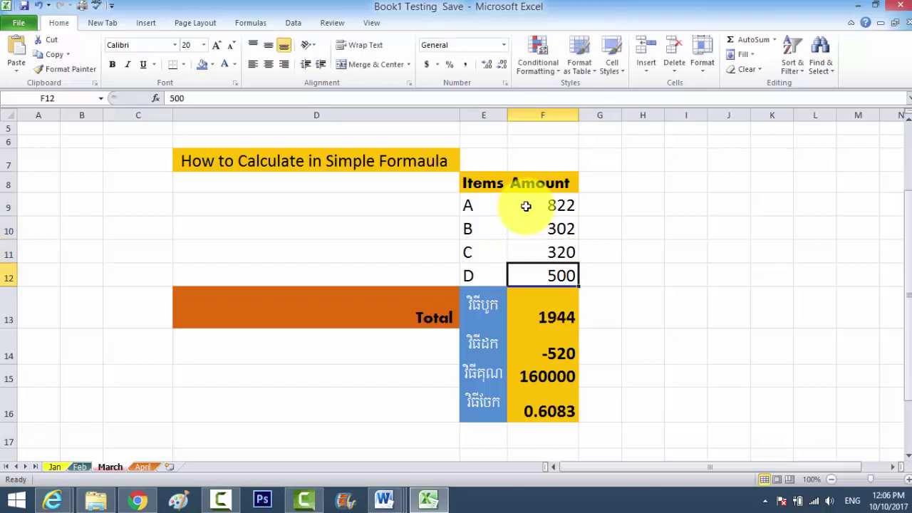
{"action": "type", "text": "56"}
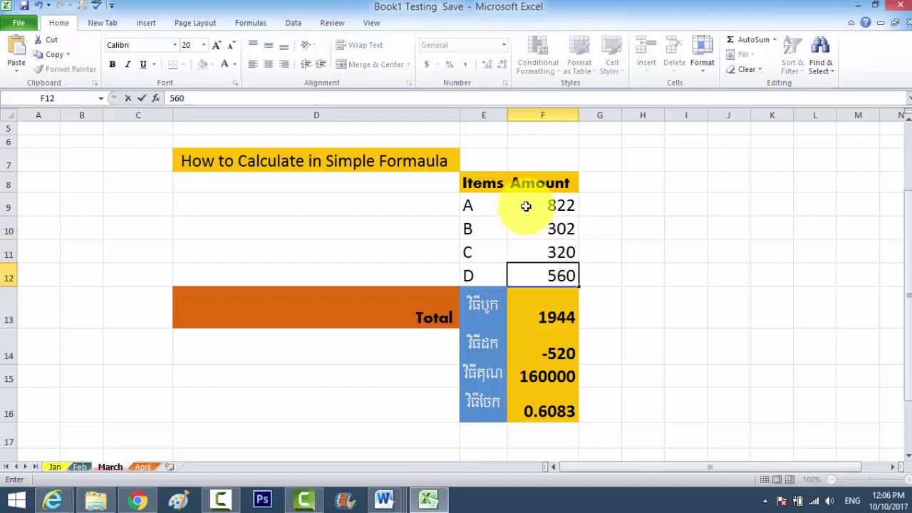
{"action": "key", "text": "Return"}
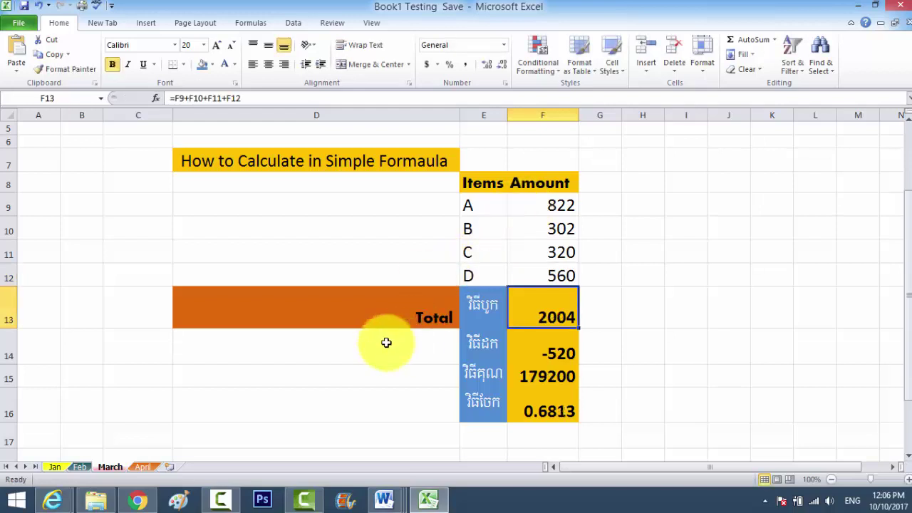
{"action": "left_click", "coordinate": [149, 468]}
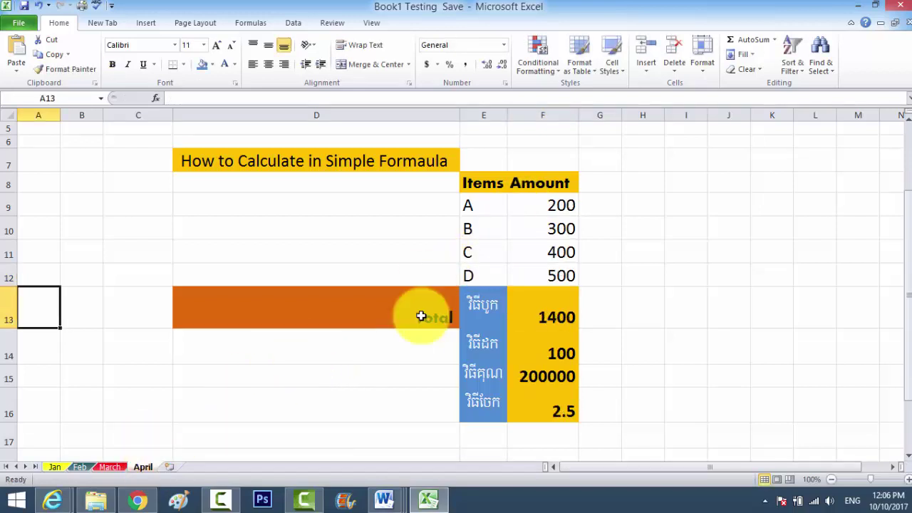
Enter April's amounts 77, 44, 5555 and 666 in F9:F12 for a total of 6342
{"action": "left_click", "coordinate": [550, 211]}
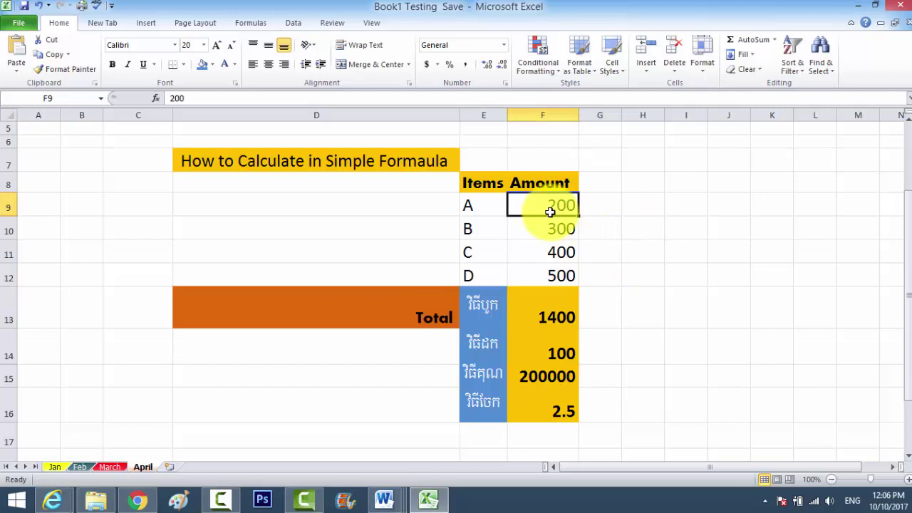
{"action": "type", "text": "77"}
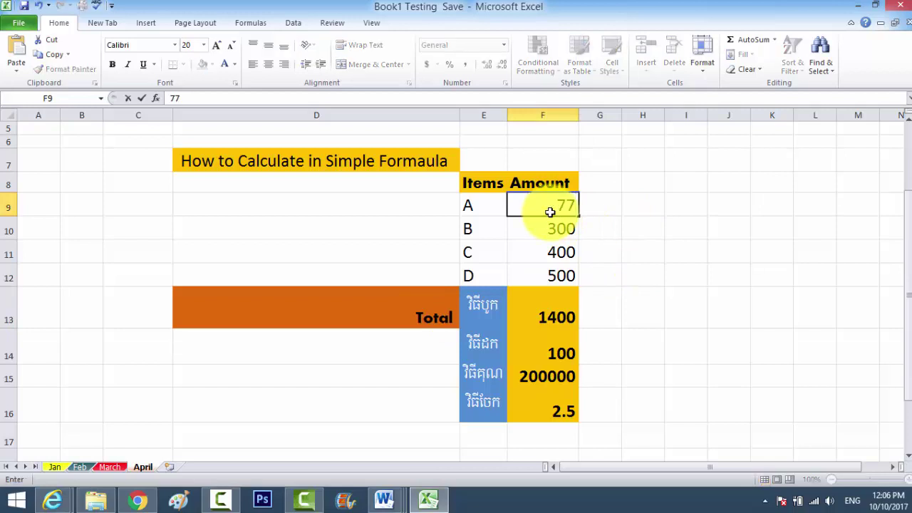
{"action": "key", "text": "Return"}
{"action": "type", "text": "44"}
{"action": "key", "text": "Return"}
{"action": "type", "text": "5"}
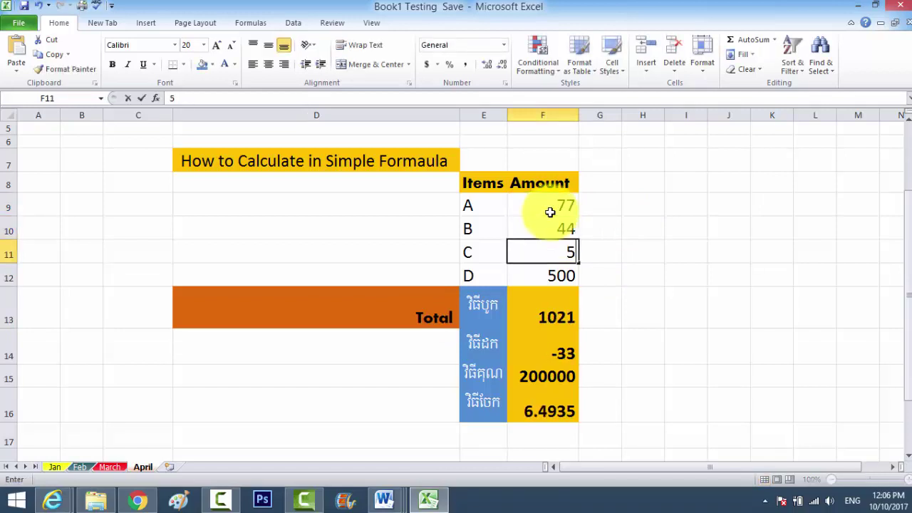
{"action": "type", "text": "555"}
{"action": "key", "text": "Return"}
{"action": "type", "text": "666"}
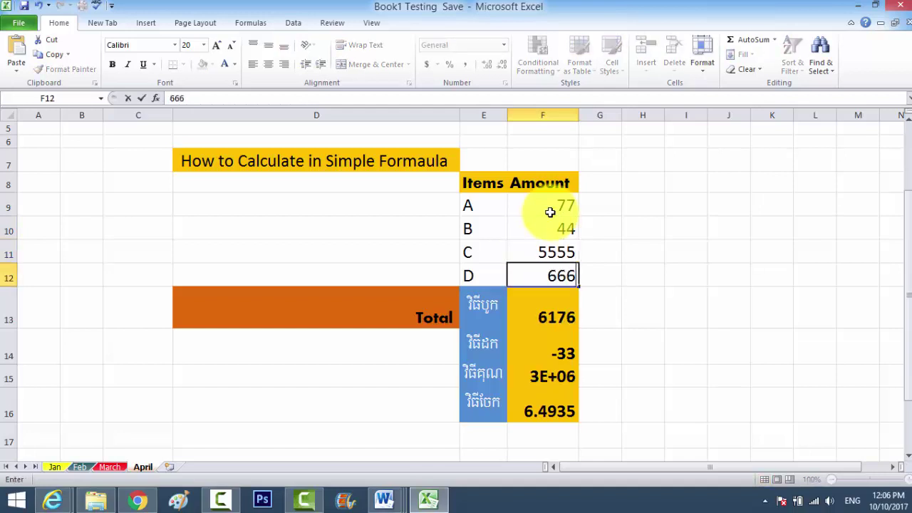
{"action": "key", "text": "Return"}
{"action": "left_click", "coordinate": [348, 378]}
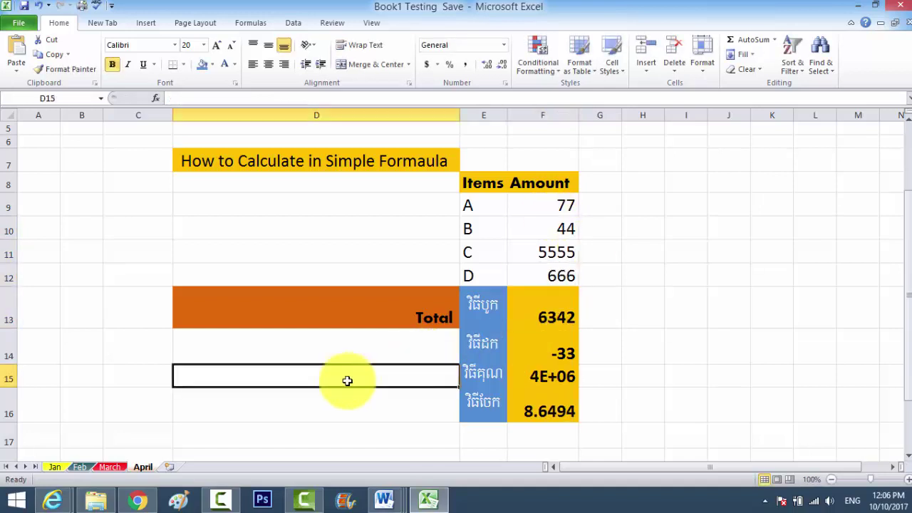
{"action": "left_click", "coordinate": [263, 419]}
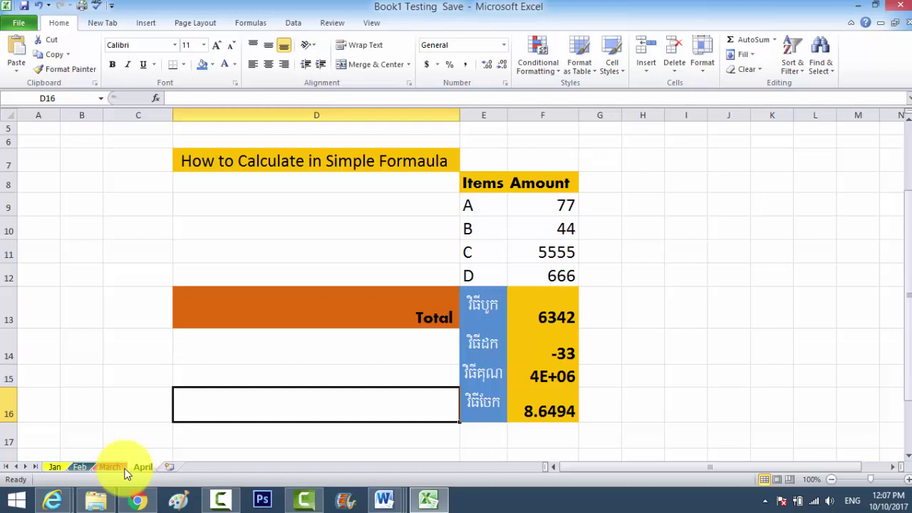
Starting from the Jan sheet, group the Feb and March sheets with it
{"action": "left_click", "coordinate": [56, 468]}
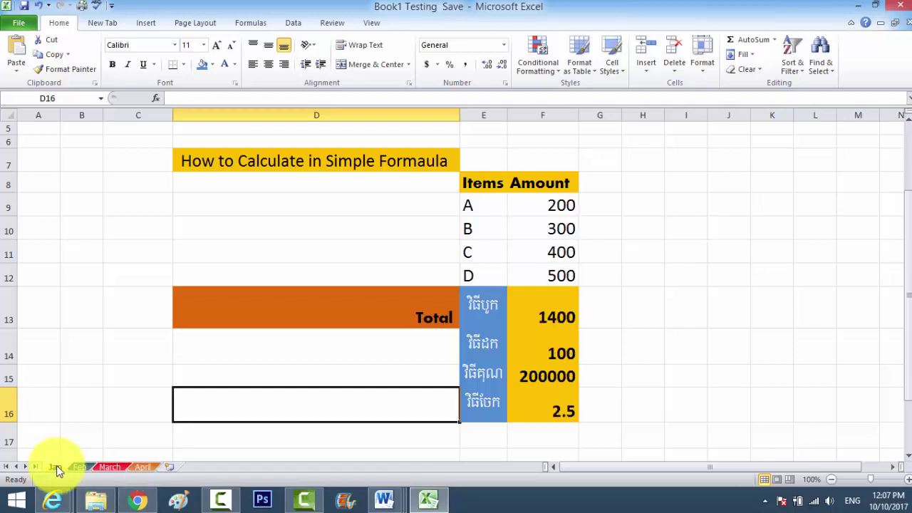
{"action": "left_click", "coordinate": [82, 468], "text": "shift"}
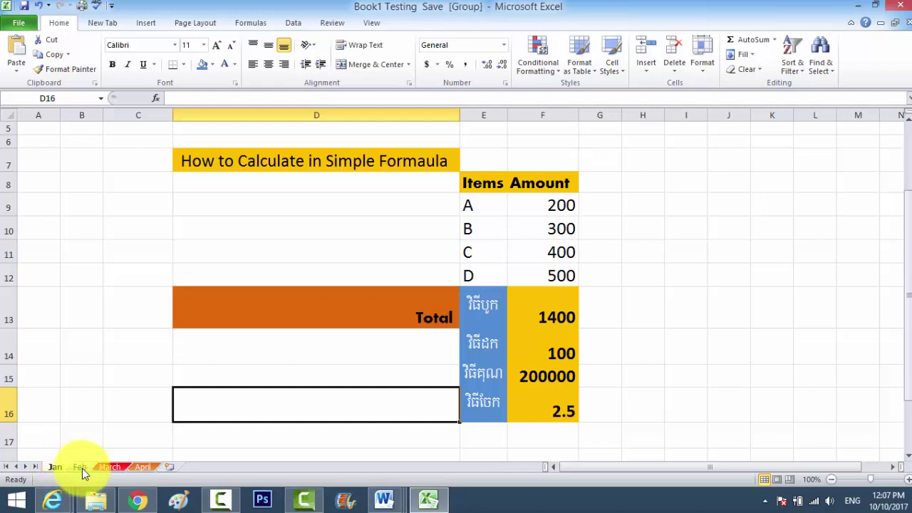
{"action": "left_click", "coordinate": [114, 470], "text": "shift"}
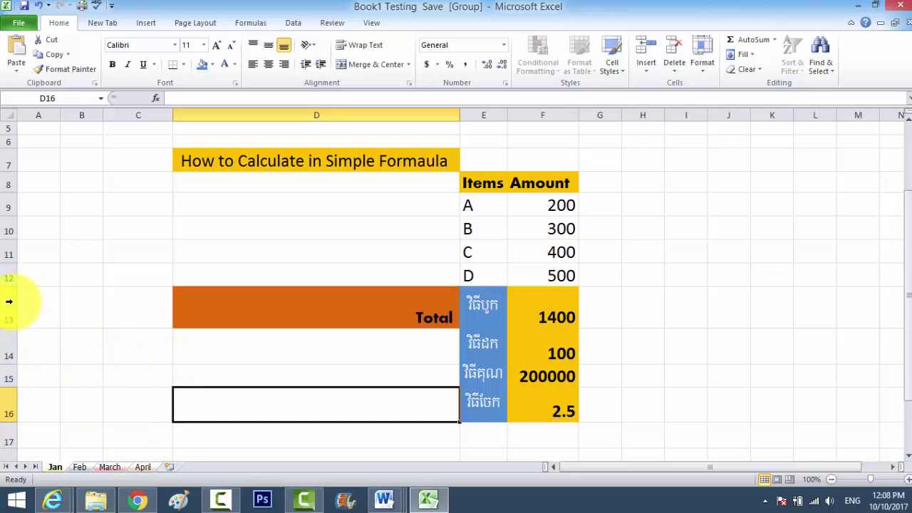
Insert a blank row above the Total row and enter item F in E13
{"action": "right_click", "coordinate": [9, 301]}
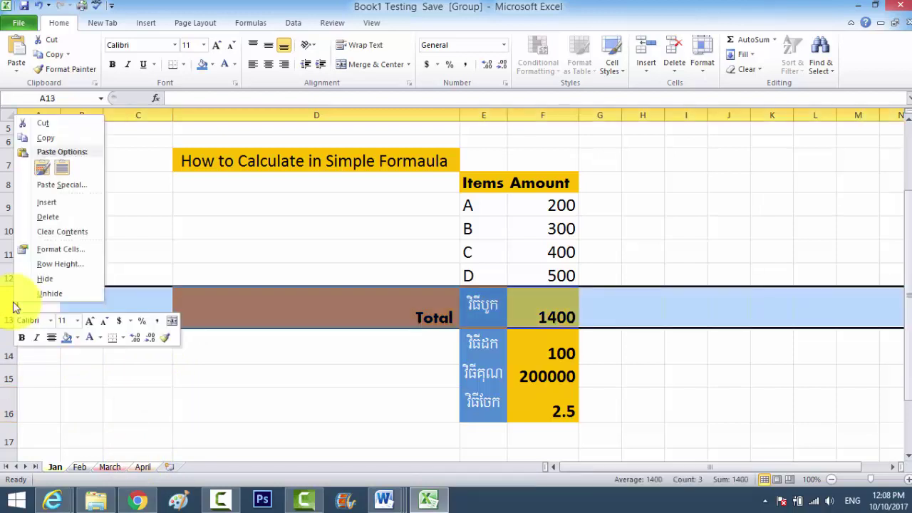
{"action": "left_click", "coordinate": [48, 202]}
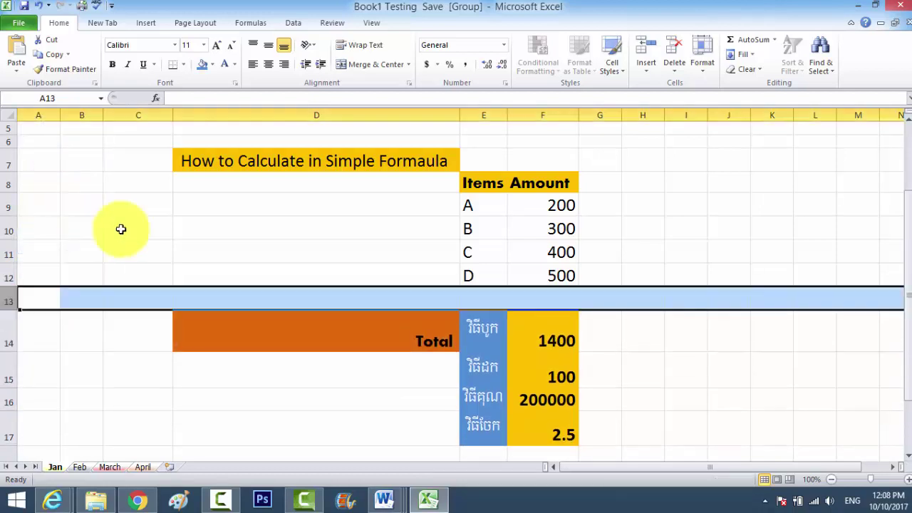
{"action": "left_click", "coordinate": [360, 369]}
{"action": "left_click", "coordinate": [476, 297]}
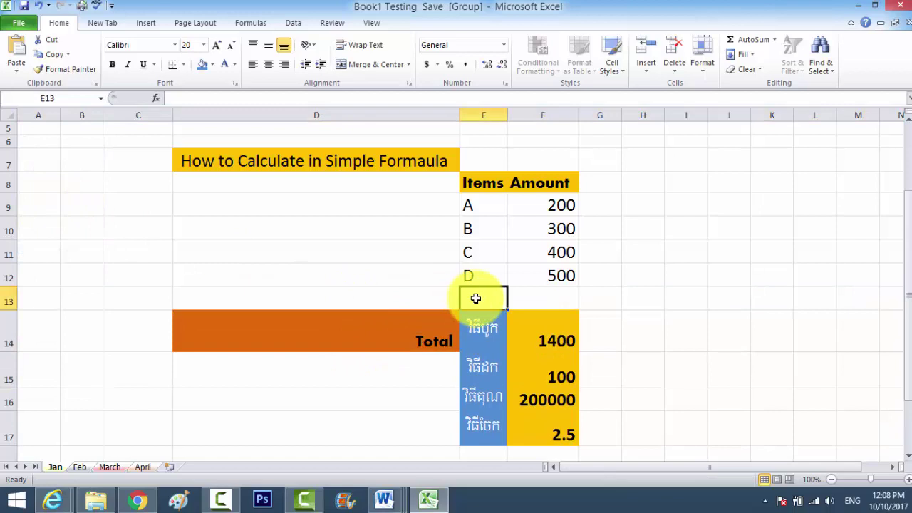
{"action": "type", "text": "F"}
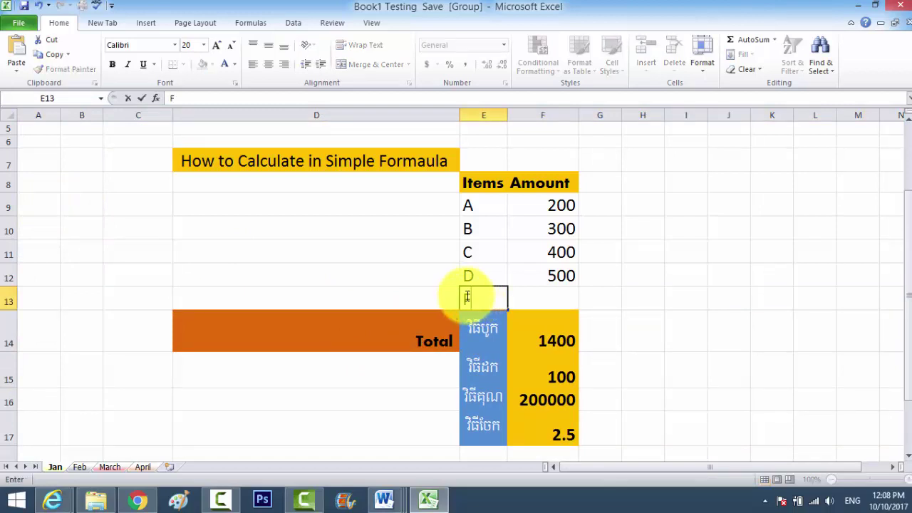
{"action": "left_click", "coordinate": [445, 300]}
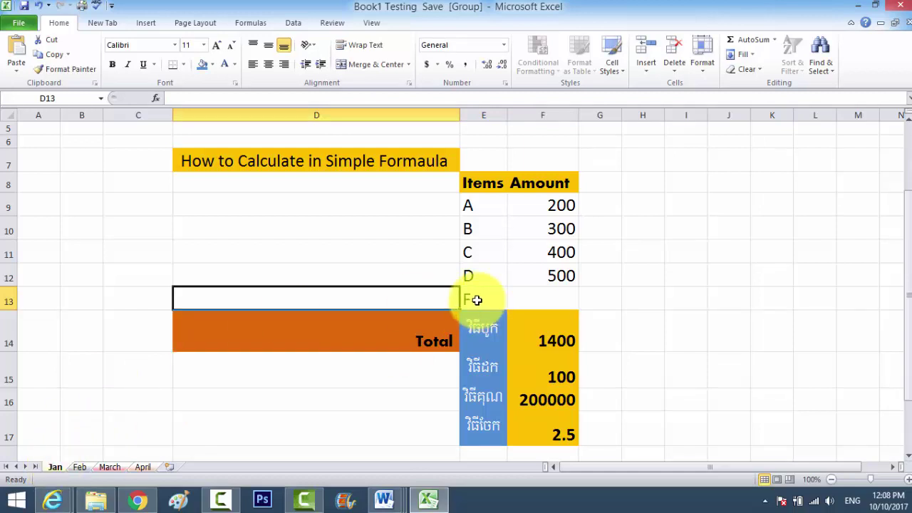
Give item F an amount of 1200 in F13
{"action": "left_click_drag", "start_coordinate": [481, 300], "coordinate": [544, 297]}
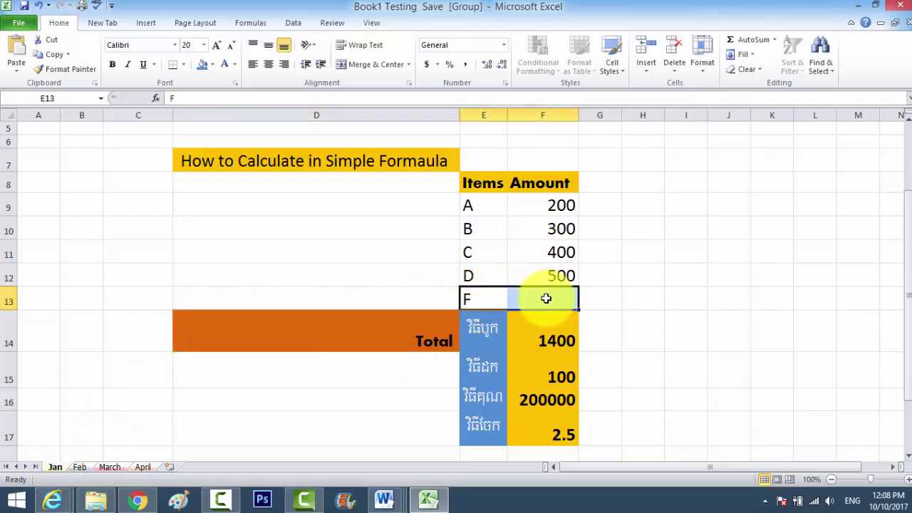
{"action": "left_click", "coordinate": [546, 298]}
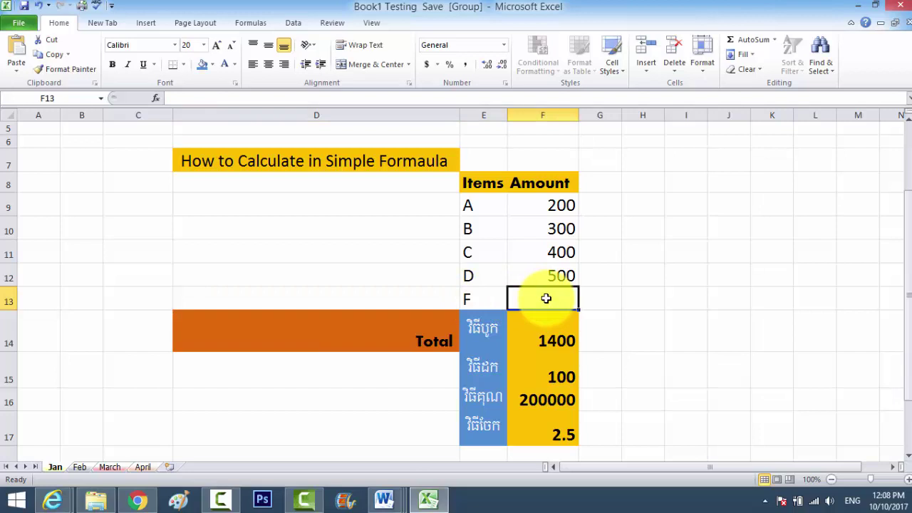
{"action": "type", "text": "1200"}
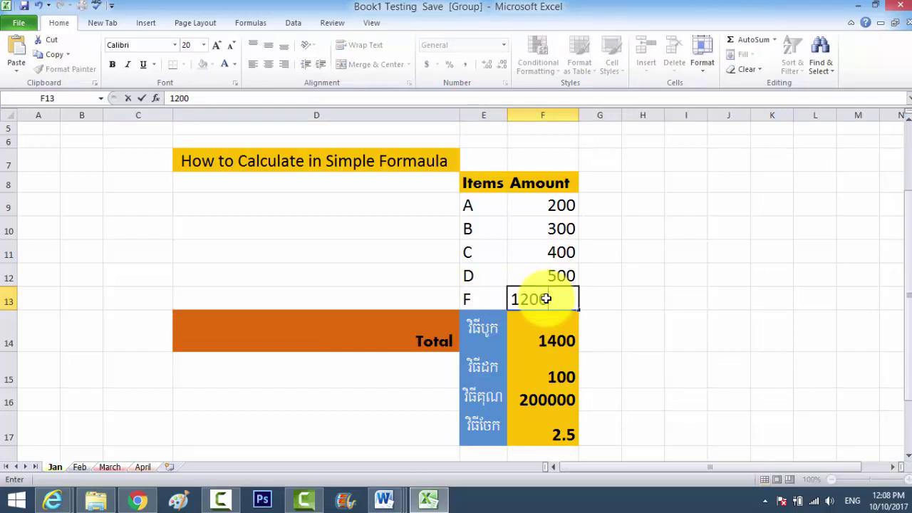
{"action": "key", "text": "Return"}
Fill cells E13:F13 of the F row red, replacing an initial blue fill
{"action": "left_click_drag", "start_coordinate": [546, 299], "coordinate": [469, 293]}
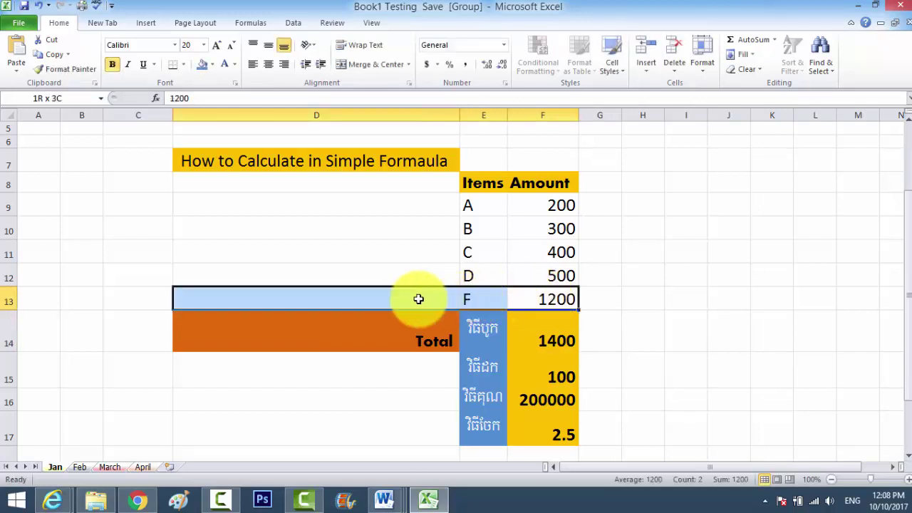
{"action": "left_click", "coordinate": [202, 66]}
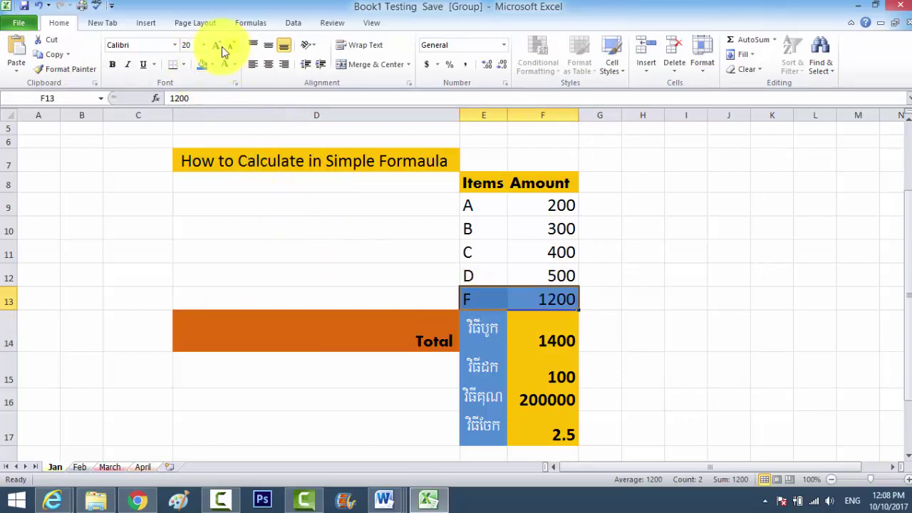
{"action": "left_click", "coordinate": [614, 302]}
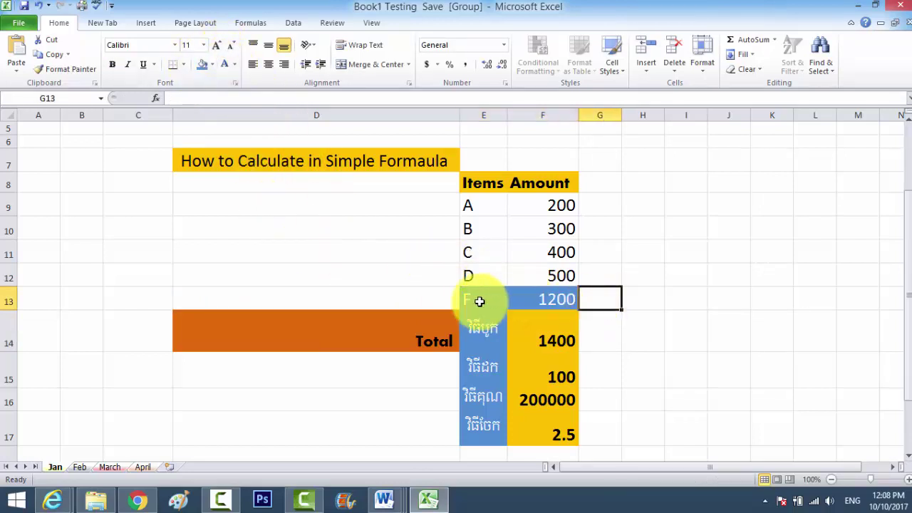
{"action": "left_click", "coordinate": [471, 297]}
{"action": "left_click_drag", "start_coordinate": [471, 297], "coordinate": [540, 295]}
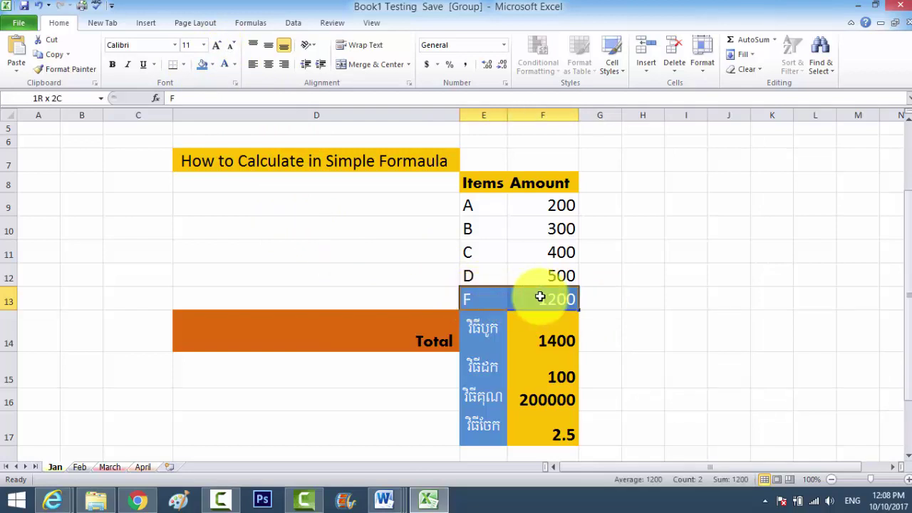
{"action": "left_click", "coordinate": [211, 66]}
{"action": "left_click", "coordinate": [213, 162]}
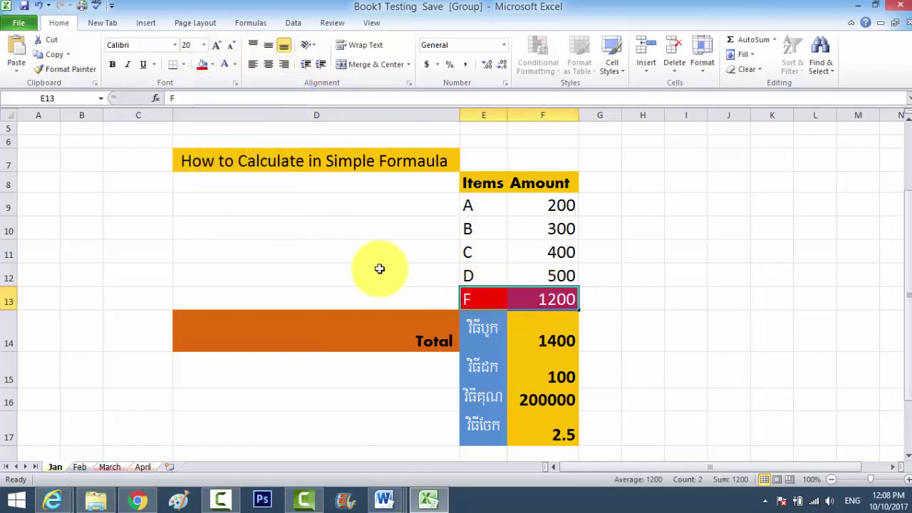
{"action": "left_click", "coordinate": [412, 293]}
{"action": "left_click_drag", "start_coordinate": [484, 295], "coordinate": [550, 299]}
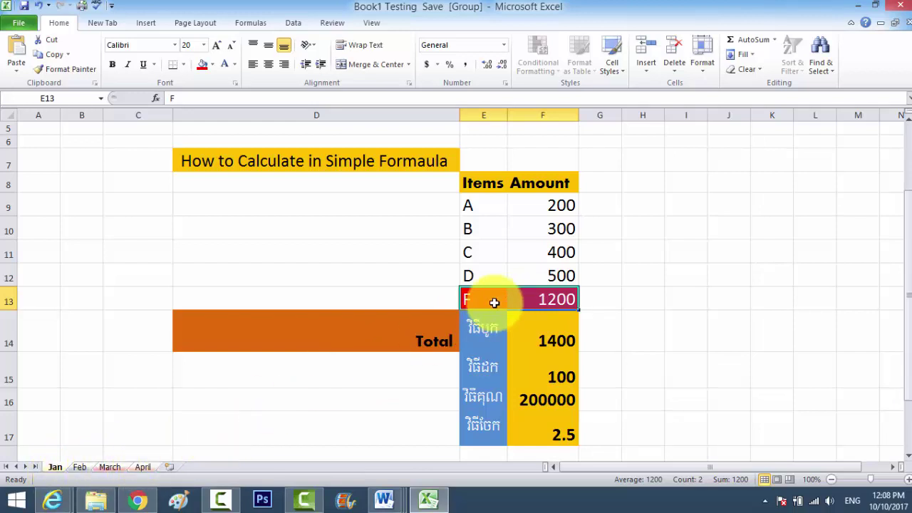
Confirm the Feb, March and April sheets show the red F row with 1200, then return to Jan
{"action": "left_click", "coordinate": [80, 468]}
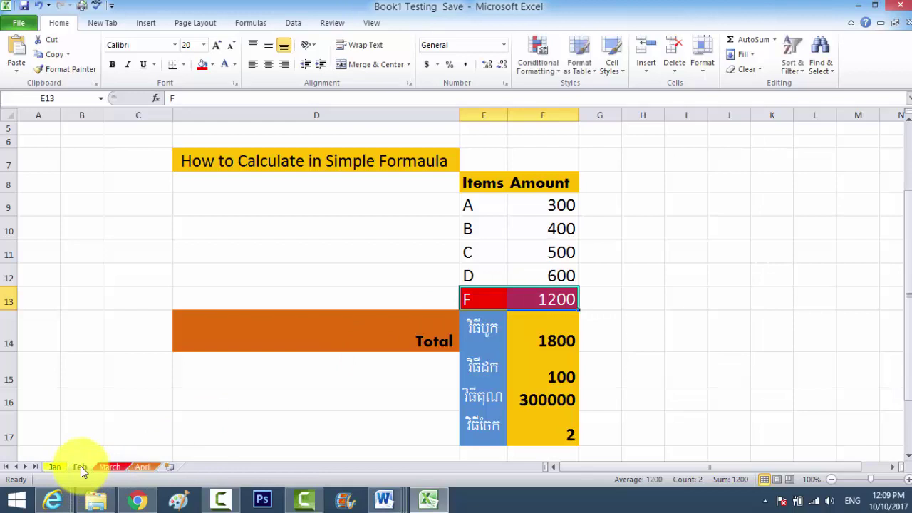
{"action": "left_click", "coordinate": [110, 467]}
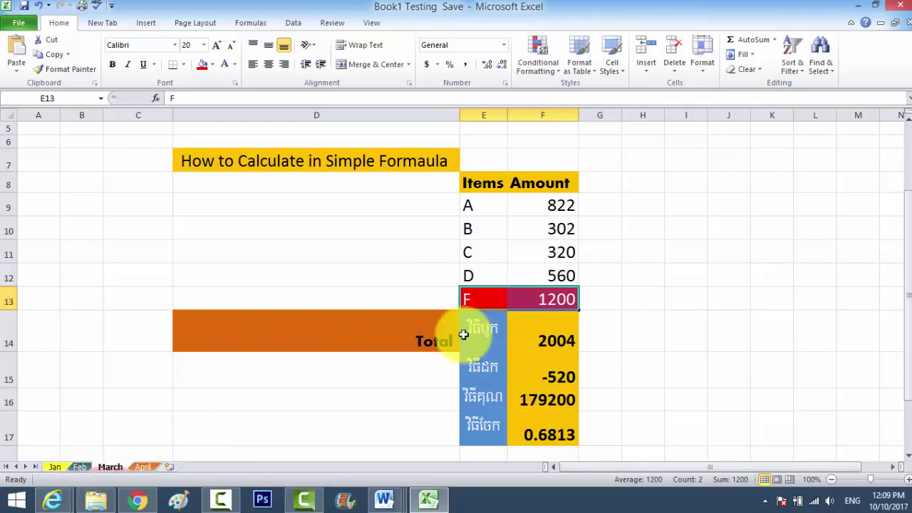
{"action": "left_click", "coordinate": [146, 466]}
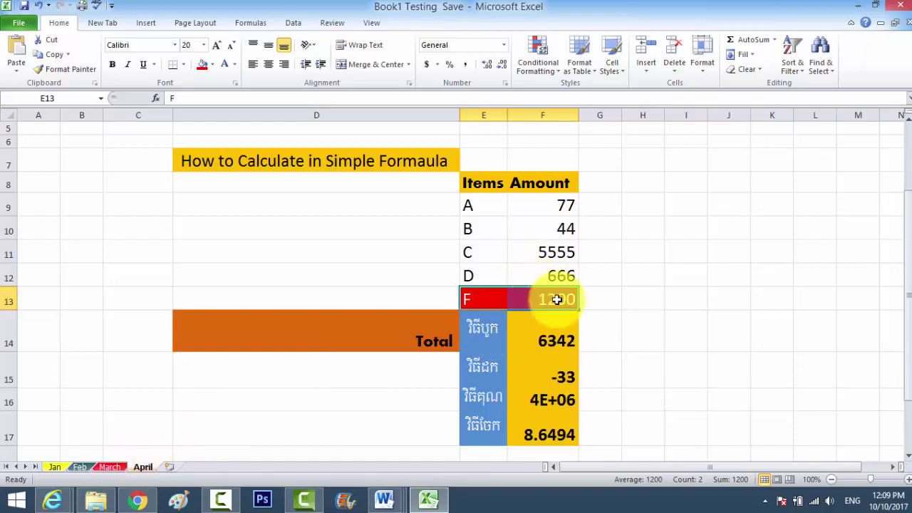
{"action": "left_click", "coordinate": [596, 300]}
{"action": "left_click", "coordinate": [443, 300]}
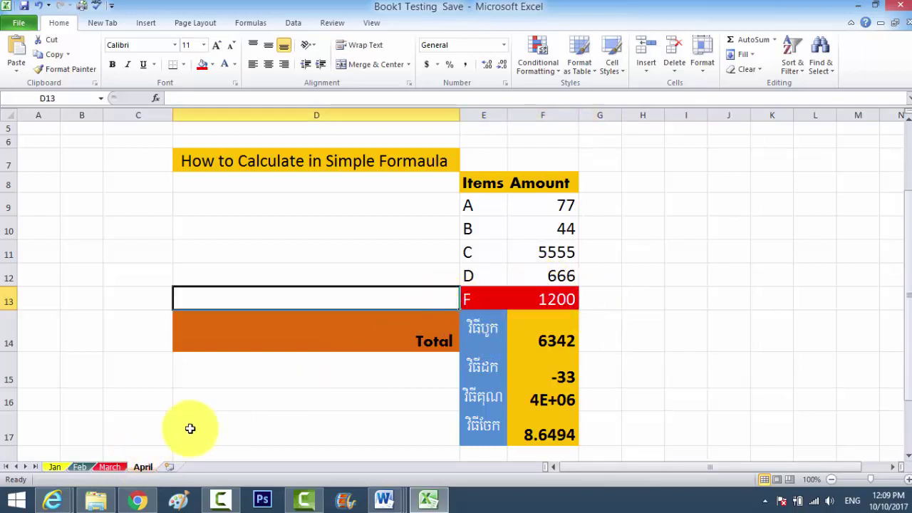
{"action": "left_click", "coordinate": [57, 467]}
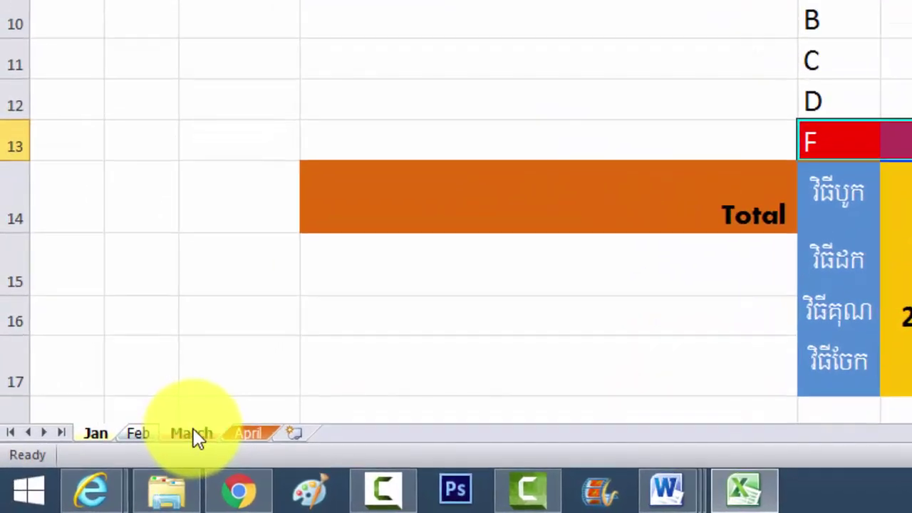
Ungroup the month sheets from the sheet tab menu
{"action": "right_click", "coordinate": [163, 449]}
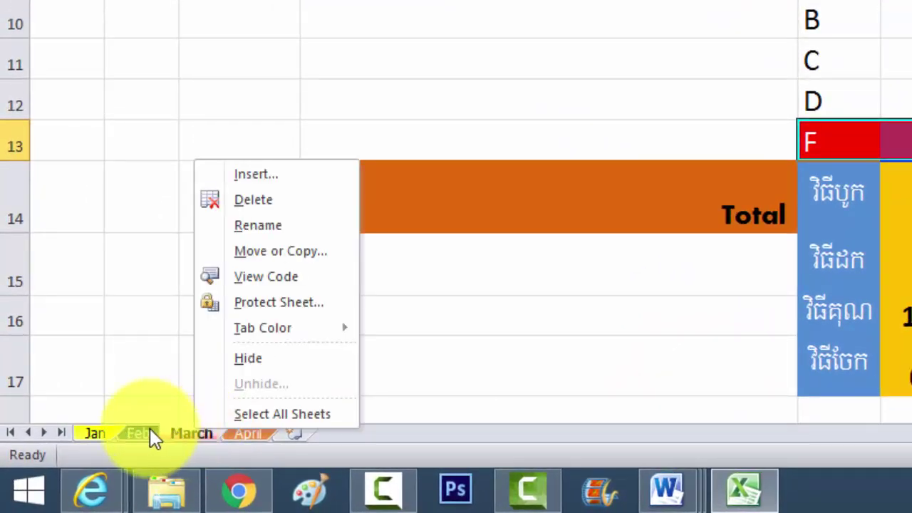
{"action": "key", "text": "Escape"}
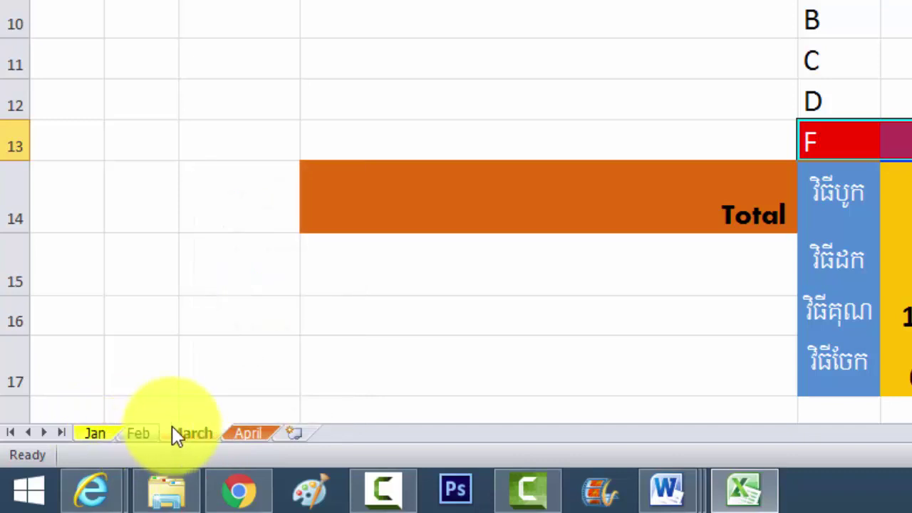
{"action": "right_click", "coordinate": [248, 435]}
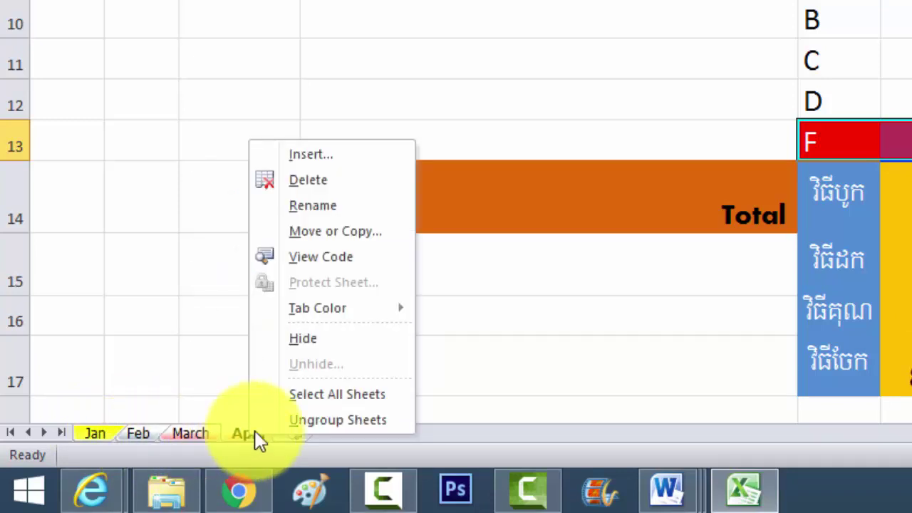
{"action": "left_click", "coordinate": [311, 420]}
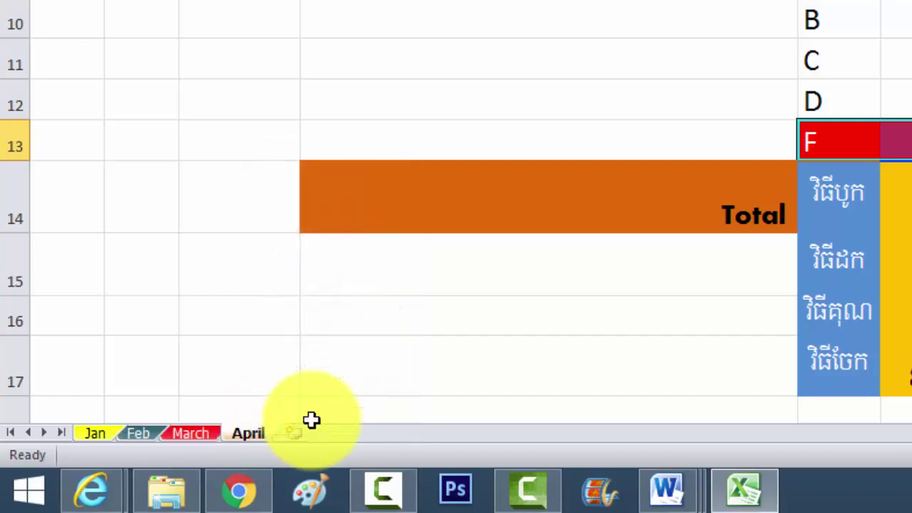
{"action": "left_click", "coordinate": [521, 350]}
Check the Jan, Feb, March and April sheets individually, ending on April
{"action": "left_click", "coordinate": [103, 433]}
{"action": "left_click", "coordinate": [138, 435]}
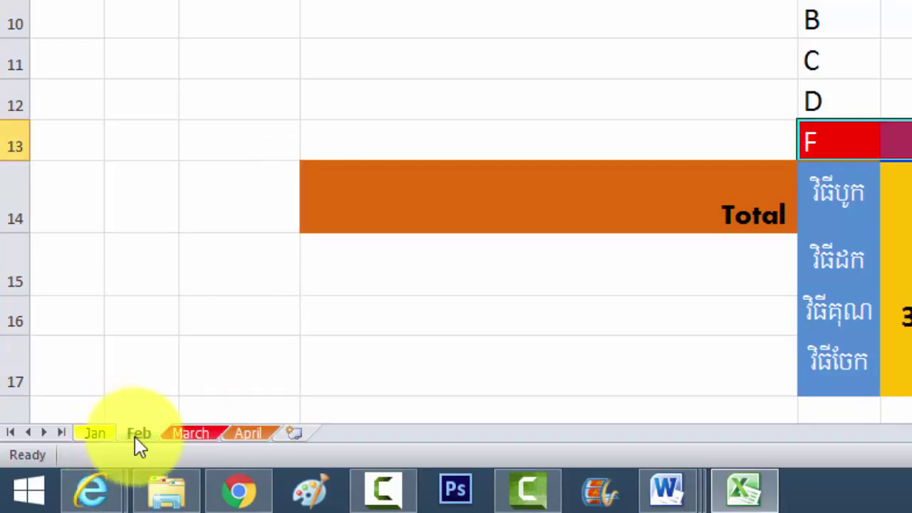
{"action": "left_click", "coordinate": [109, 467]}
{"action": "left_click", "coordinate": [142, 467]}
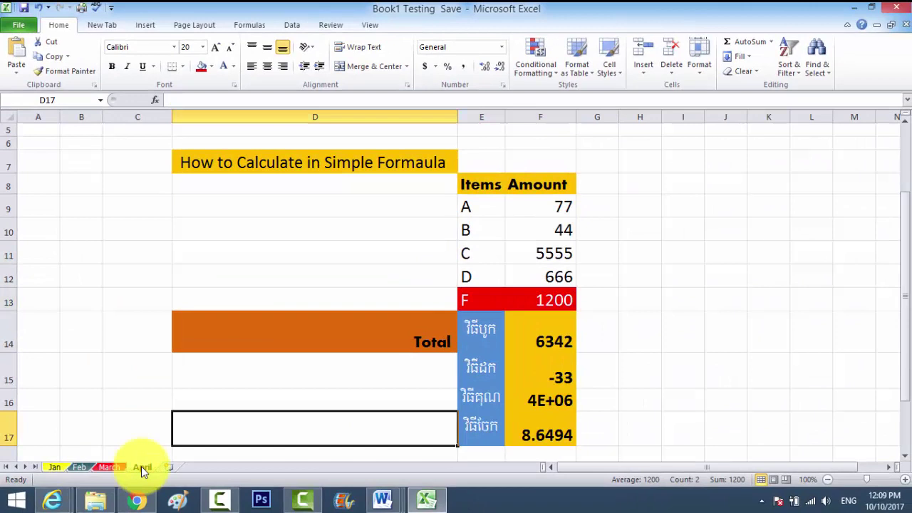
{"action": "left_click", "coordinate": [252, 379]}
{"action": "left_click", "coordinate": [474, 297]}
{"action": "left_click", "coordinate": [557, 309]}
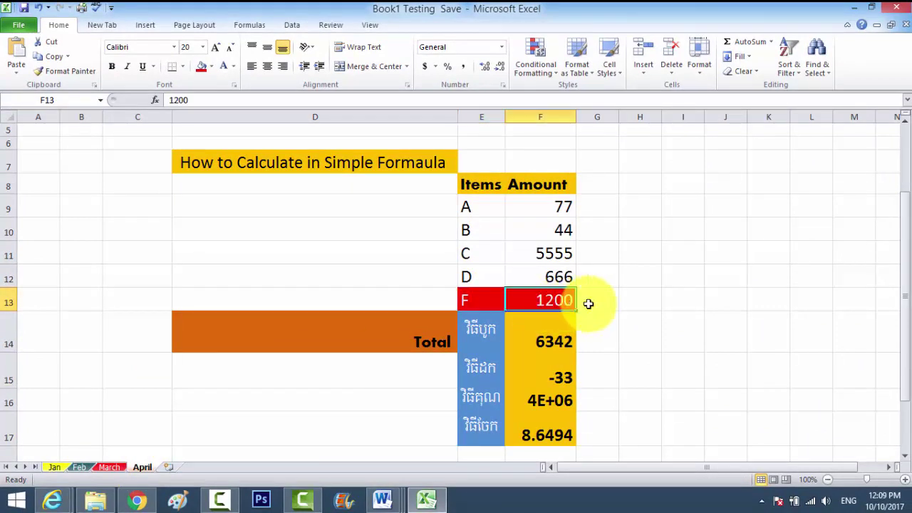
{"action": "left_click", "coordinate": [578, 299]}
{"action": "left_click_drag", "start_coordinate": [389, 299], "coordinate": [680, 291]}
{"action": "left_click", "coordinate": [650, 321]}
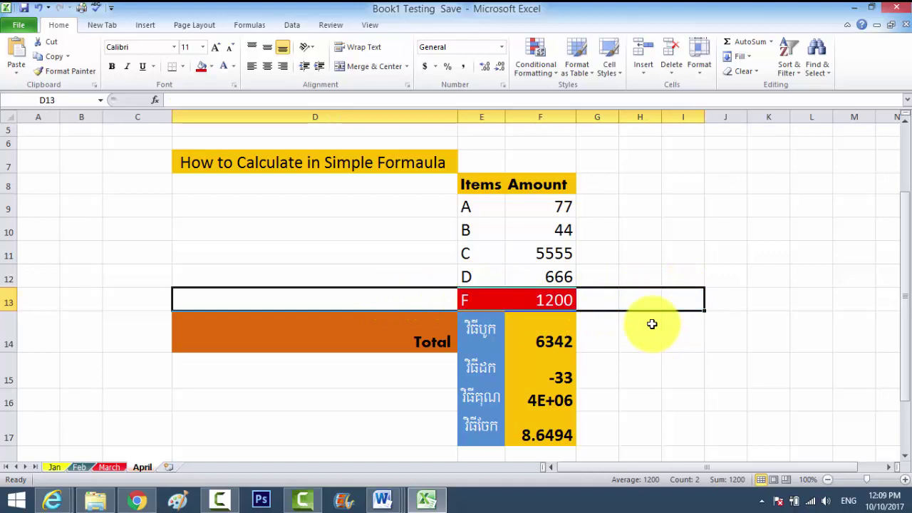
{"action": "left_click", "coordinate": [353, 232]}
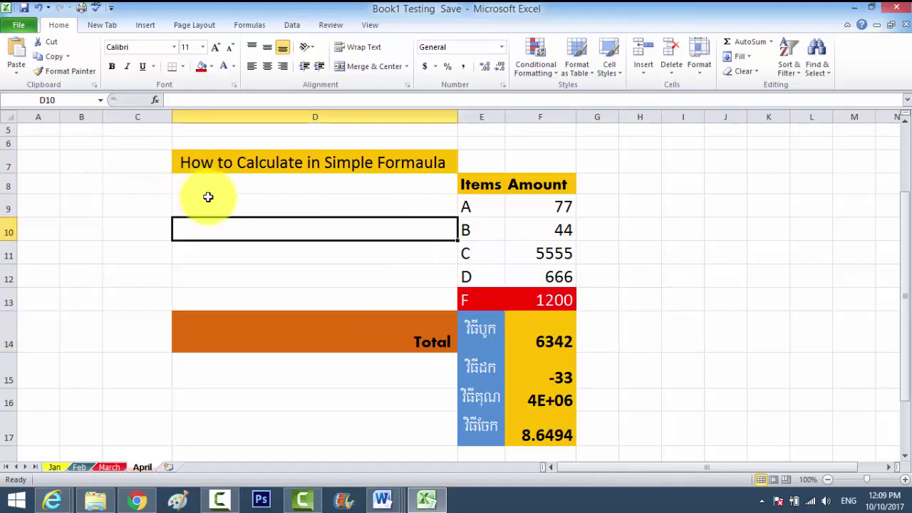
{"action": "left_click", "coordinate": [599, 207]}
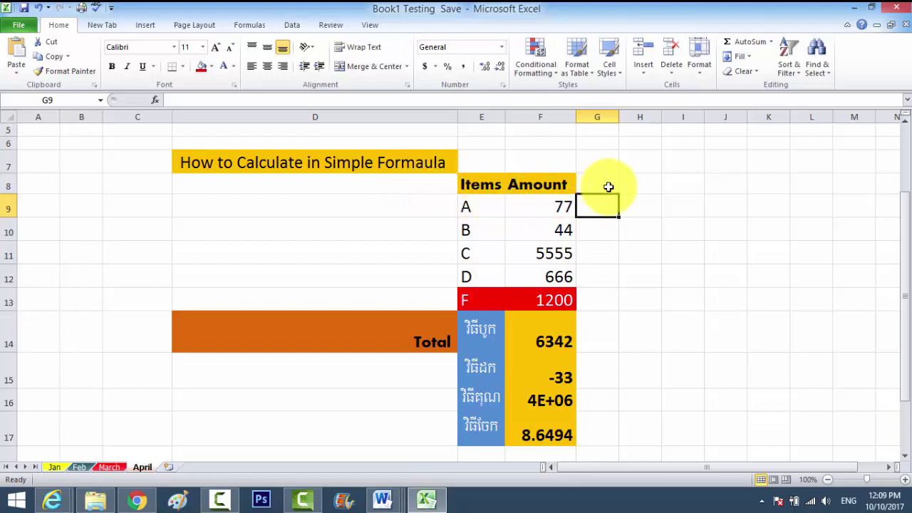
Copy the whole Items/Amount table on the Jan sheet
{"action": "left_click_drag", "start_coordinate": [482, 184], "coordinate": [531, 207]}
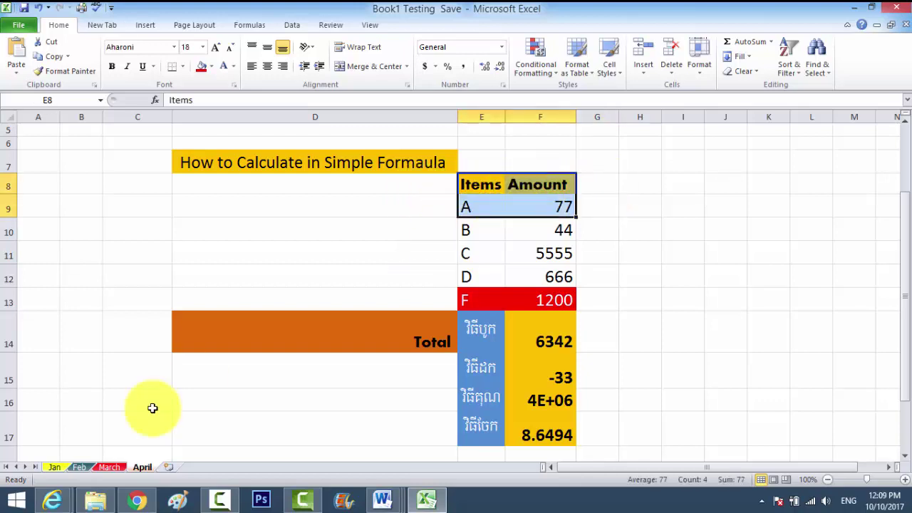
{"action": "left_click", "coordinate": [50, 467]}
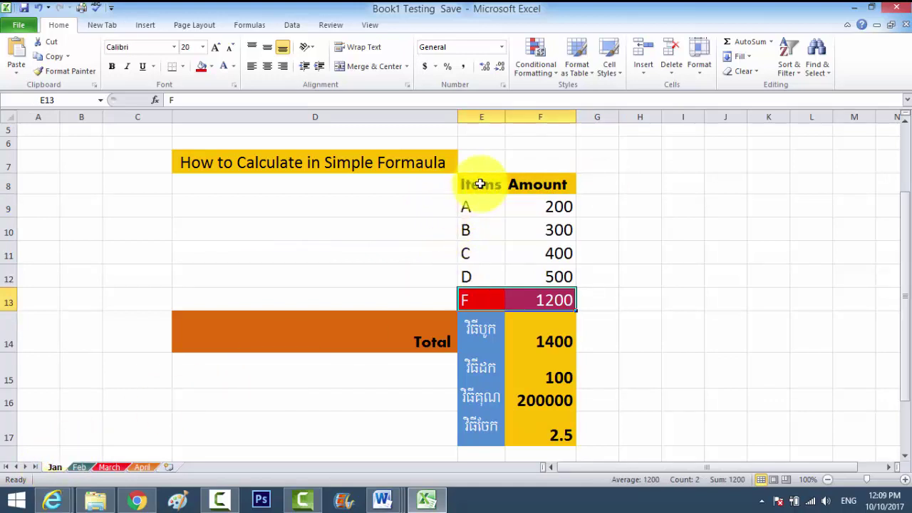
{"action": "left_click_drag", "start_coordinate": [482, 184], "coordinate": [540, 434]}
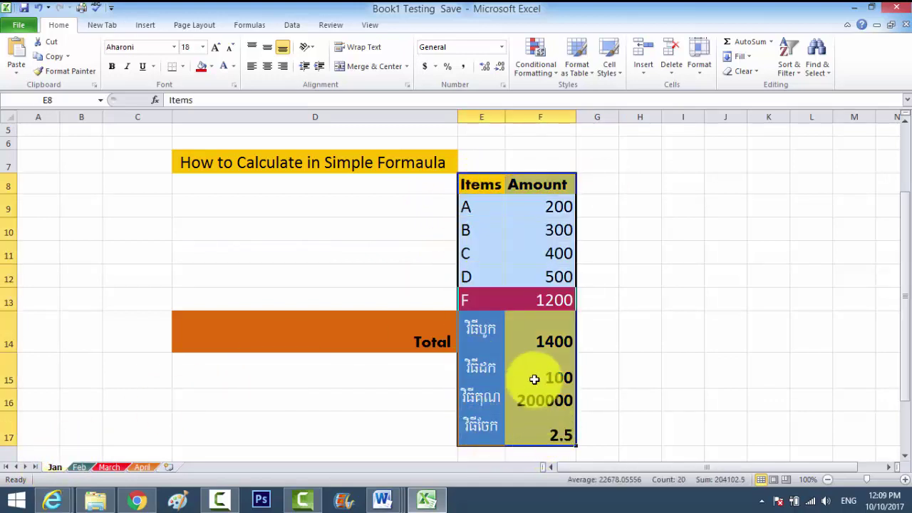
{"action": "key", "text": "ctrl+c"}
Paste table copies starting at columns G, I, K and M
{"action": "left_click", "coordinate": [596, 182]}
{"action": "key", "text": "ctrl+v"}
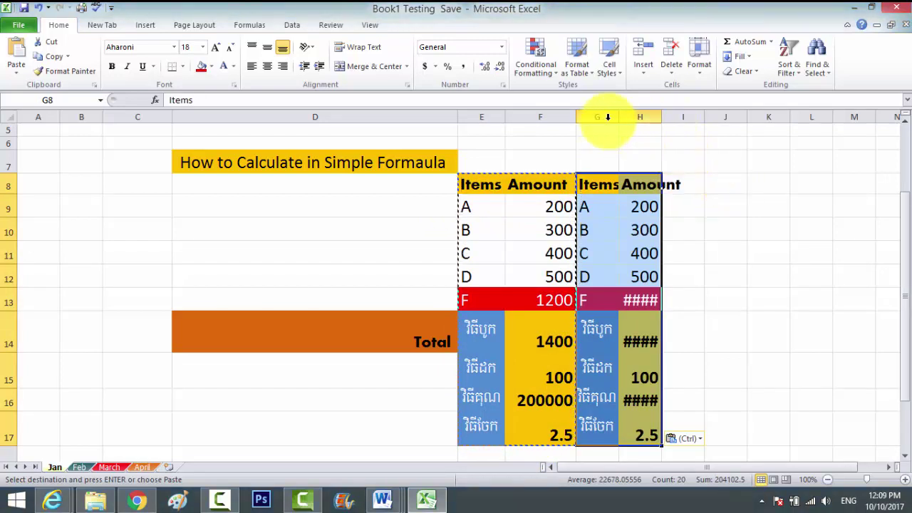
{"action": "left_click", "coordinate": [698, 180]}
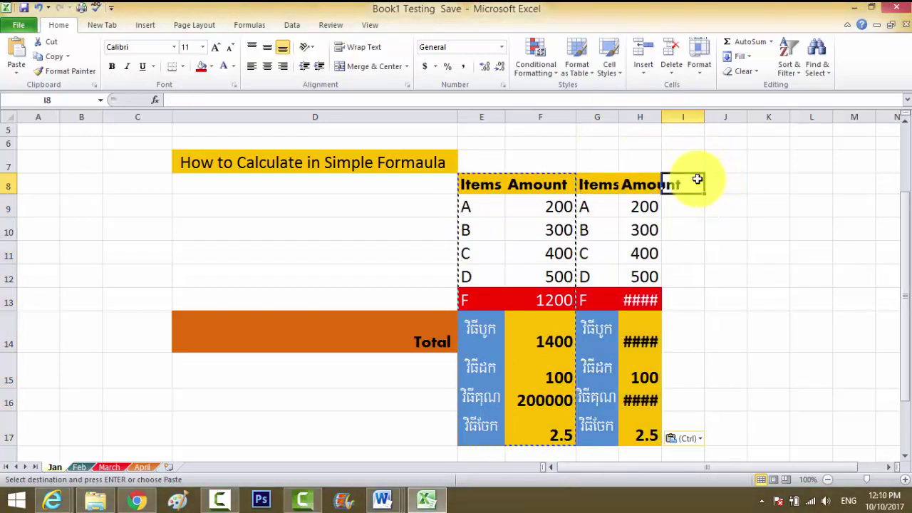
{"action": "key", "text": "ctrl+v"}
{"action": "left_click", "coordinate": [781, 183]}
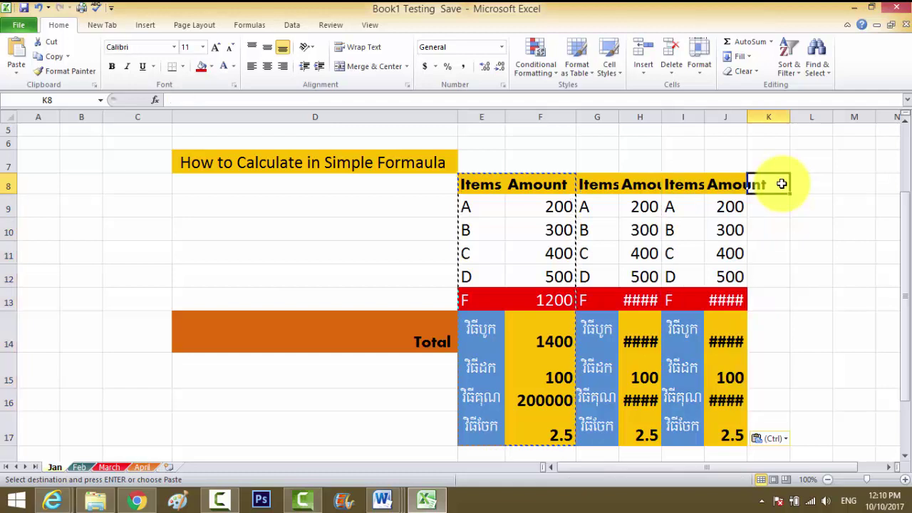
{"action": "key", "text": "ctrl+v"}
{"action": "left_click", "coordinate": [865, 184]}
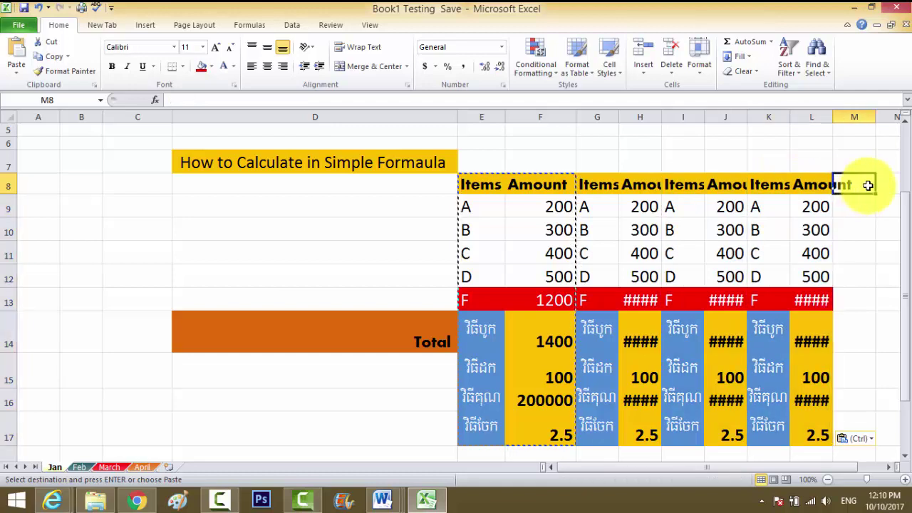
{"action": "key", "text": "ctrl+v"}
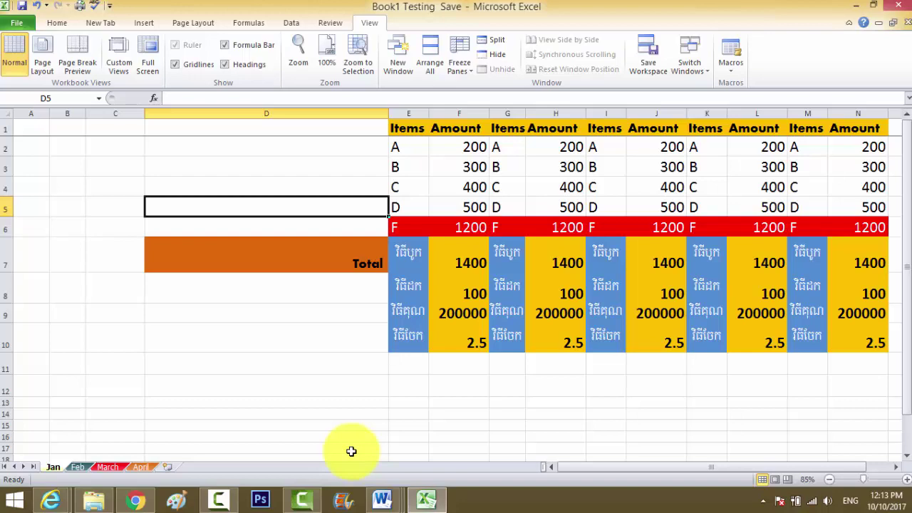
Scroll the Jan sheet to test the header behaviour, then select row 1
{"action": "scroll", "coordinate": [352, 451], "scroll_direction": "down", "scroll_amount": 1}
{"action": "scroll", "coordinate": [351, 451], "scroll_direction": "up", "scroll_amount": 1}
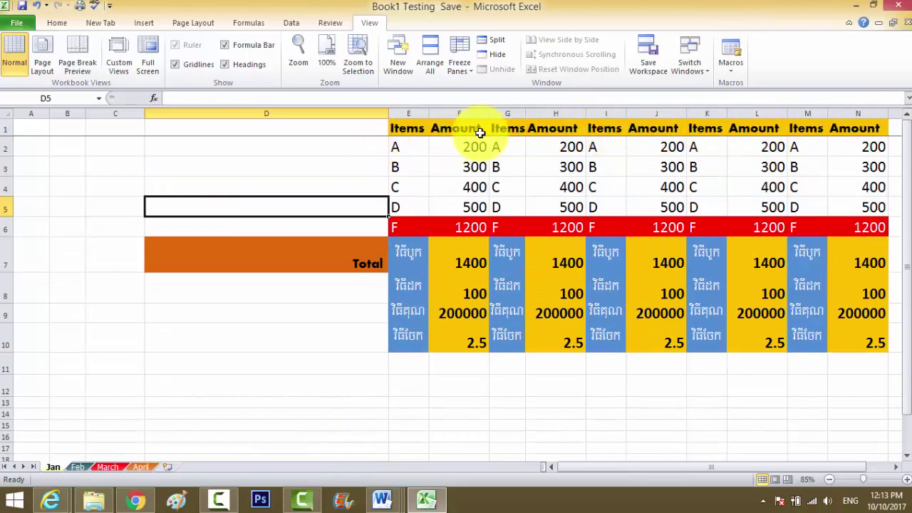
{"action": "scroll", "coordinate": [408, 157], "scroll_direction": "down", "scroll_amount": 1}
{"action": "scroll", "coordinate": [409, 159], "scroll_direction": "down", "scroll_amount": 1}
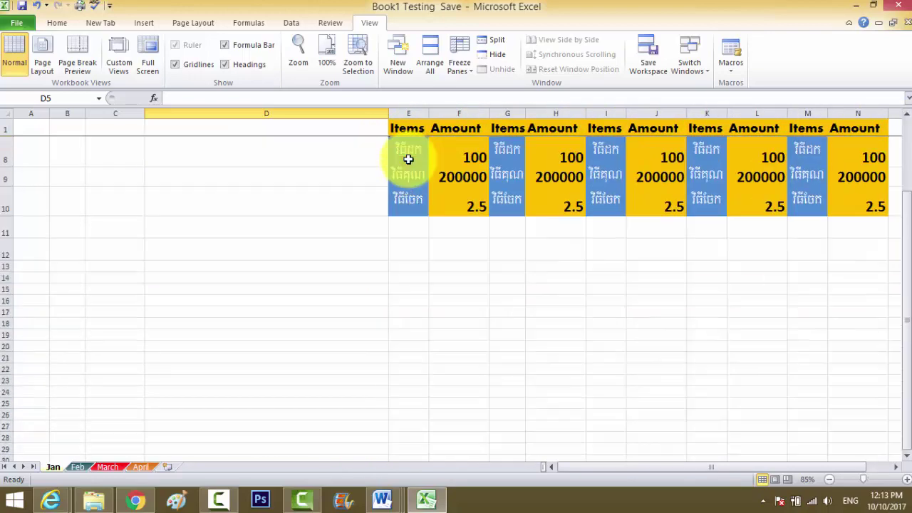
{"action": "scroll", "coordinate": [408, 158], "scroll_direction": "up", "scroll_amount": 2}
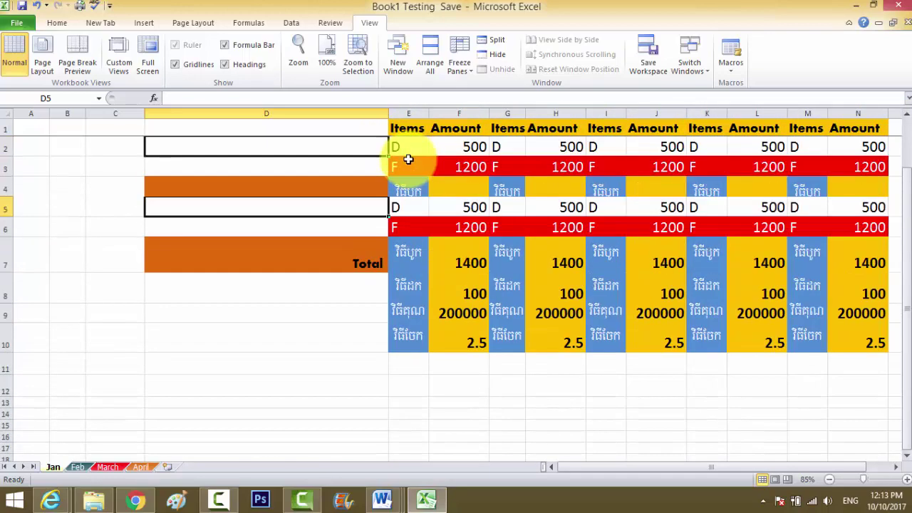
{"action": "left_click", "coordinate": [907, 457]}
{"action": "left_click", "coordinate": [907, 457]}
{"action": "left_click", "coordinate": [906, 457]}
{"action": "left_click", "coordinate": [906, 457]}
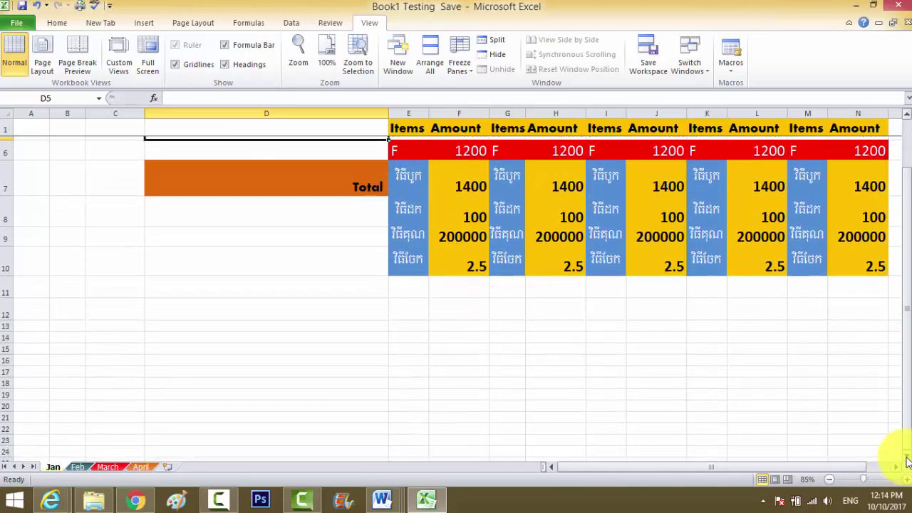
{"action": "left_click", "coordinate": [906, 457]}
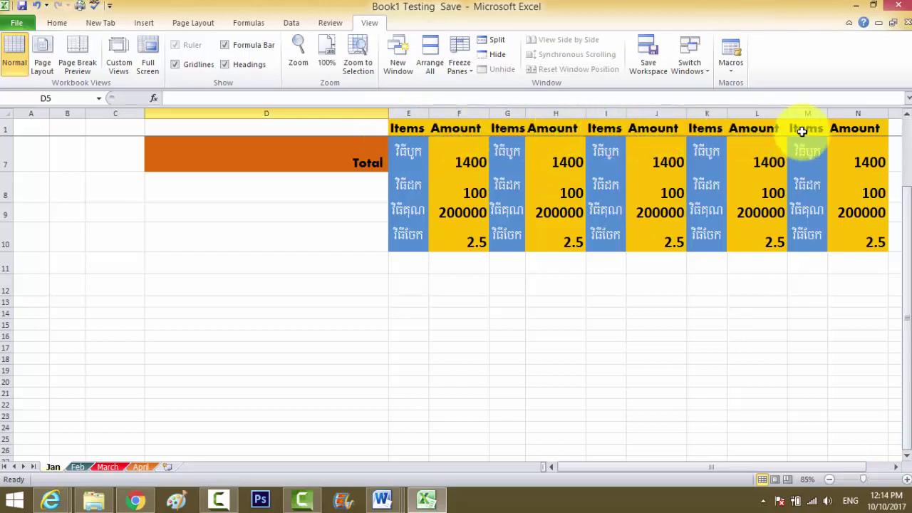
{"action": "left_click", "coordinate": [906, 118]}
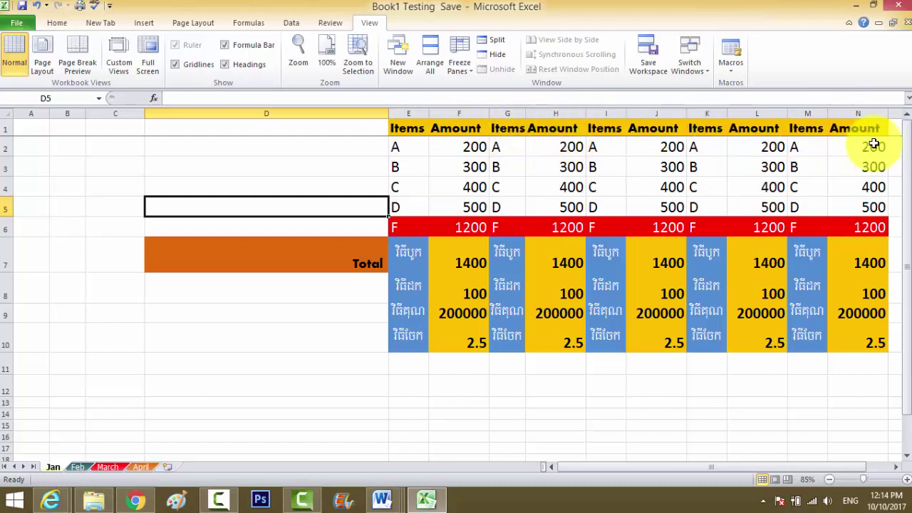
{"action": "left_click_drag", "start_coordinate": [907, 456], "coordinate": [908, 335]}
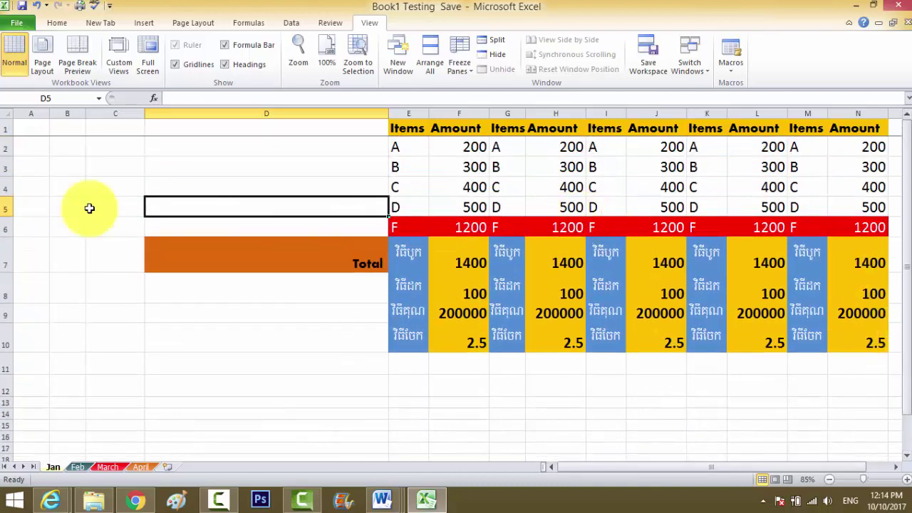
{"action": "left_click", "coordinate": [3, 128]}
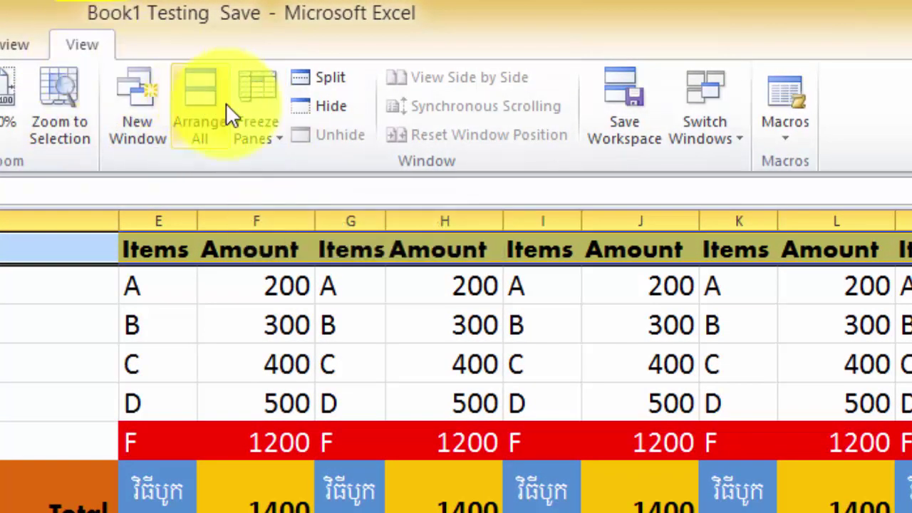
Unfreeze all panes on the Jan sheet
{"action": "left_click", "coordinate": [277, 139]}
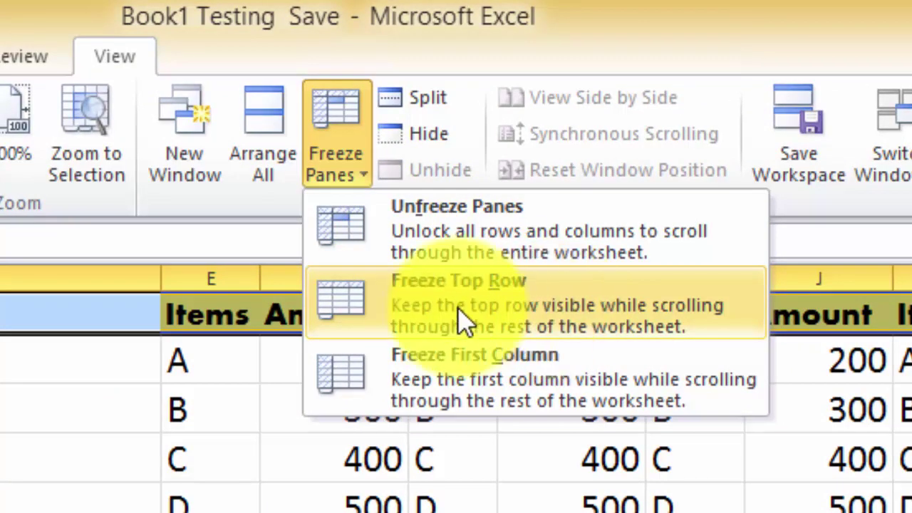
{"action": "left_click", "coordinate": [432, 242]}
{"action": "left_click", "coordinate": [7, 403]}
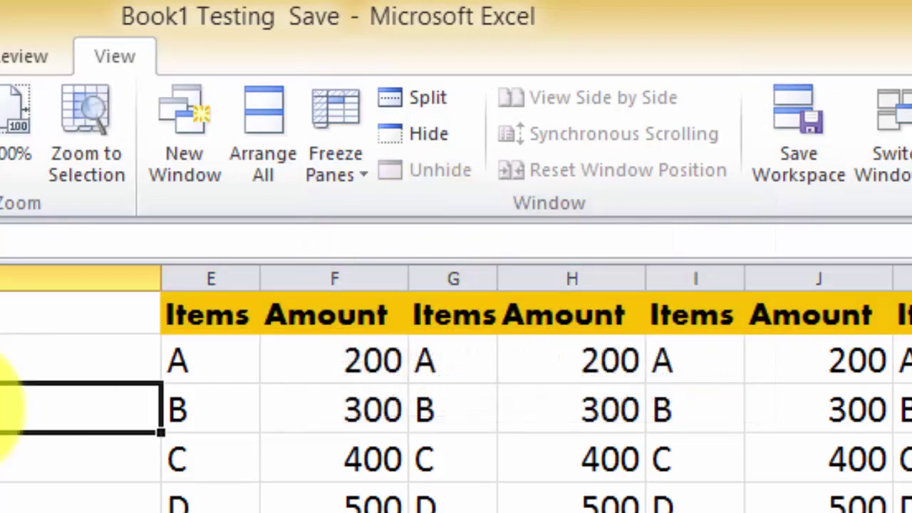
{"action": "scroll", "coordinate": [13, 501], "scroll_direction": "down", "scroll_amount": 5}
{"action": "scroll", "coordinate": [13, 501], "scroll_direction": "up", "scroll_amount": 5}
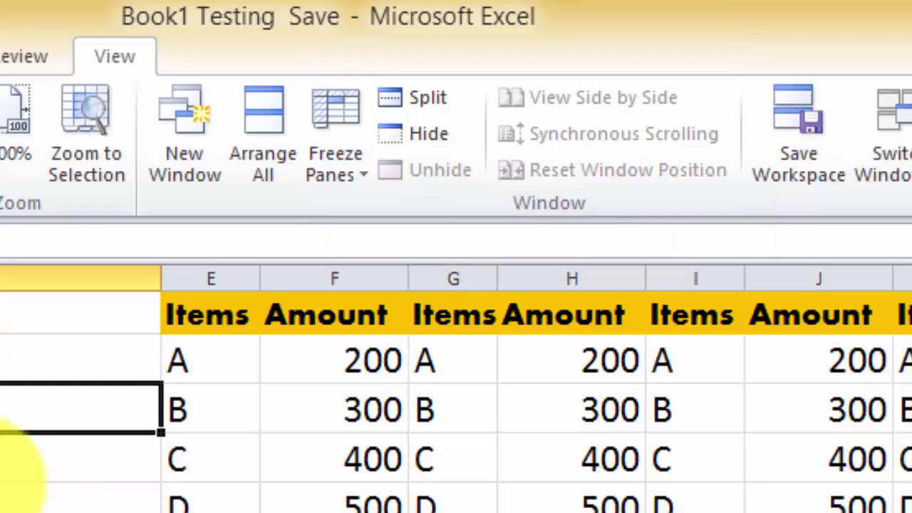
Freeze the top row so the Items/Amount header stays fixed, then select column A
{"action": "left_click", "coordinate": [2, 314]}
{"action": "left_click", "coordinate": [328, 167]}
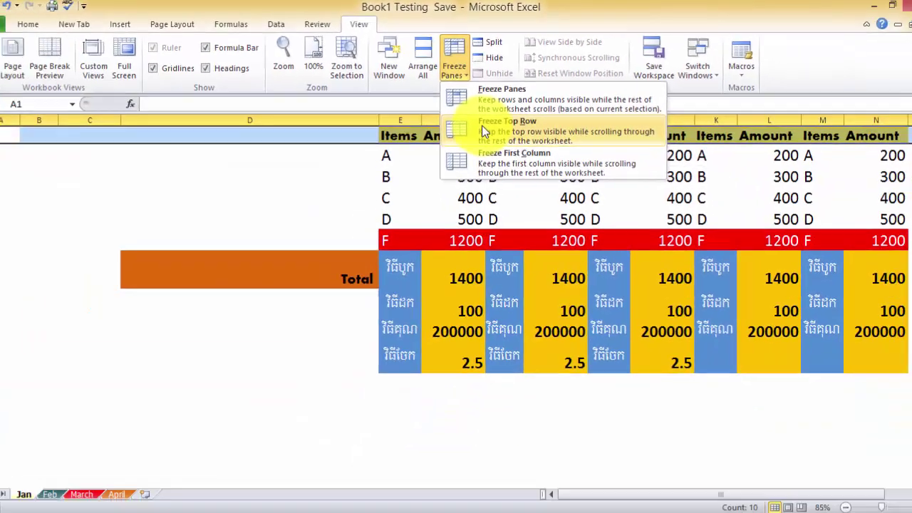
{"action": "left_click", "coordinate": [481, 125]}
{"action": "left_click", "coordinate": [282, 185]}
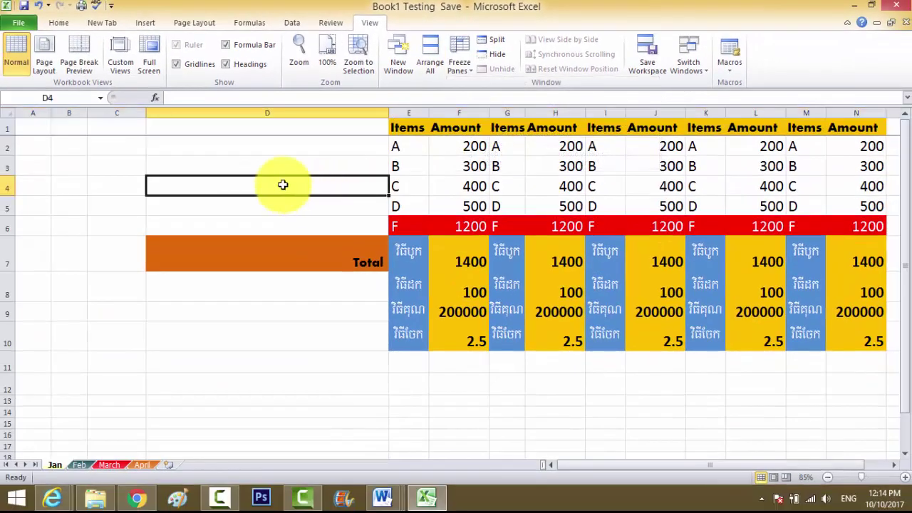
{"action": "left_click", "coordinate": [118, 183]}
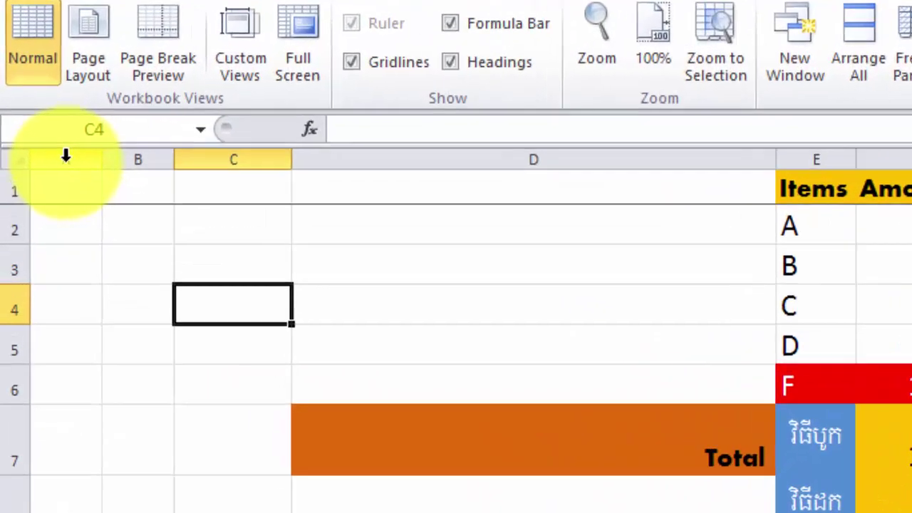
{"action": "left_click", "coordinate": [32, 112]}
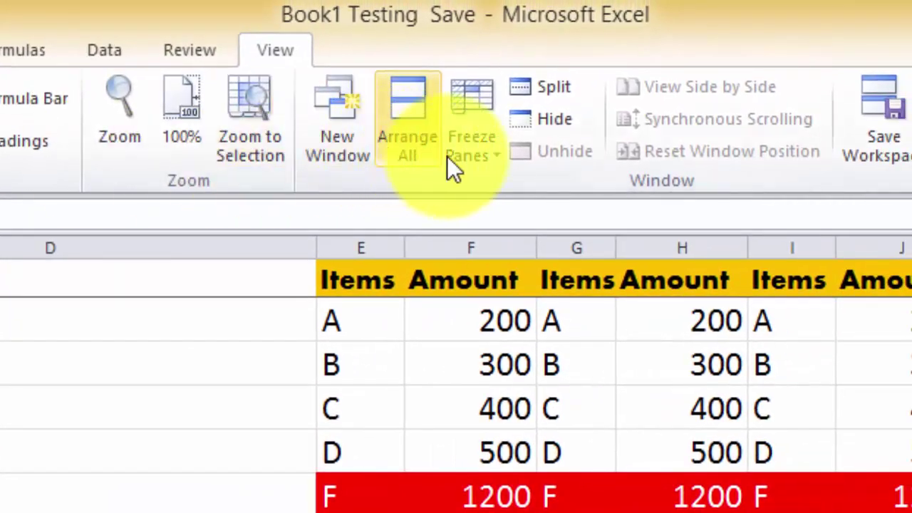
Freeze the first column and scroll the sheet to check it
{"action": "left_click", "coordinate": [469, 146]}
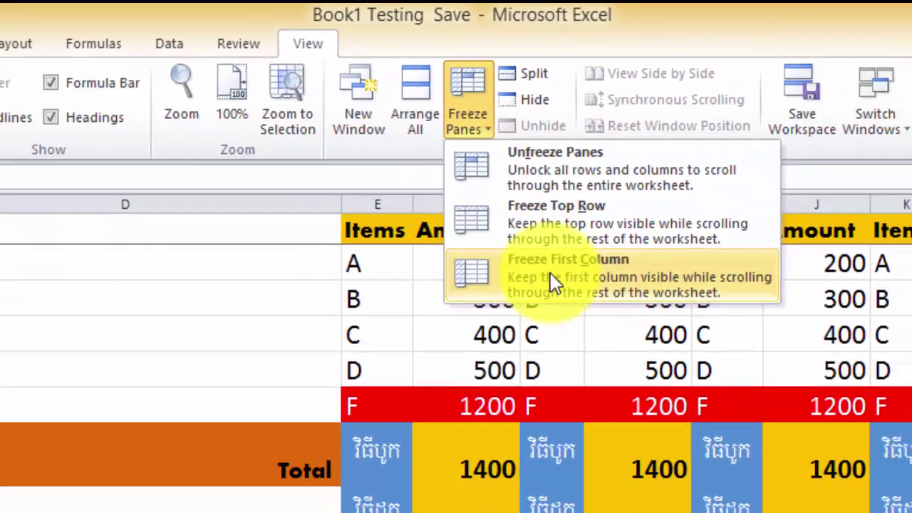
{"action": "left_click", "coordinate": [557, 333]}
{"action": "scroll", "coordinate": [250, 274], "scroll_direction": "down", "scroll_amount": 1}
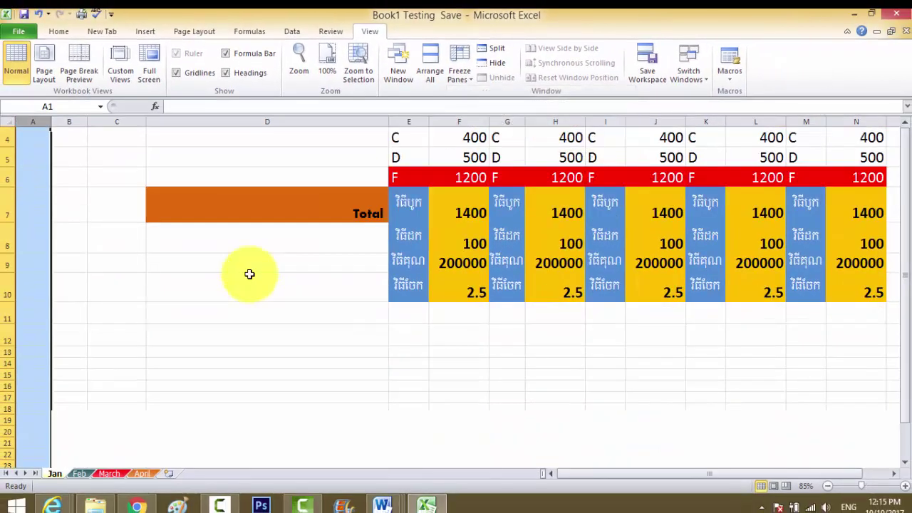
{"action": "scroll", "coordinate": [242, 276], "scroll_direction": "down", "scroll_amount": 1}
{"action": "scroll", "coordinate": [236, 274], "scroll_direction": "up", "scroll_amount": 2}
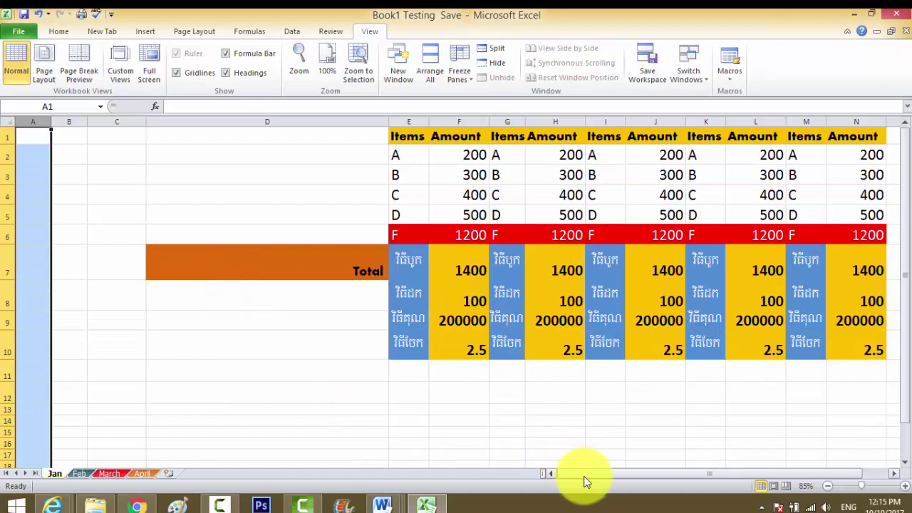
{"action": "left_click_drag", "start_coordinate": [584, 477], "coordinate": [591, 436]}
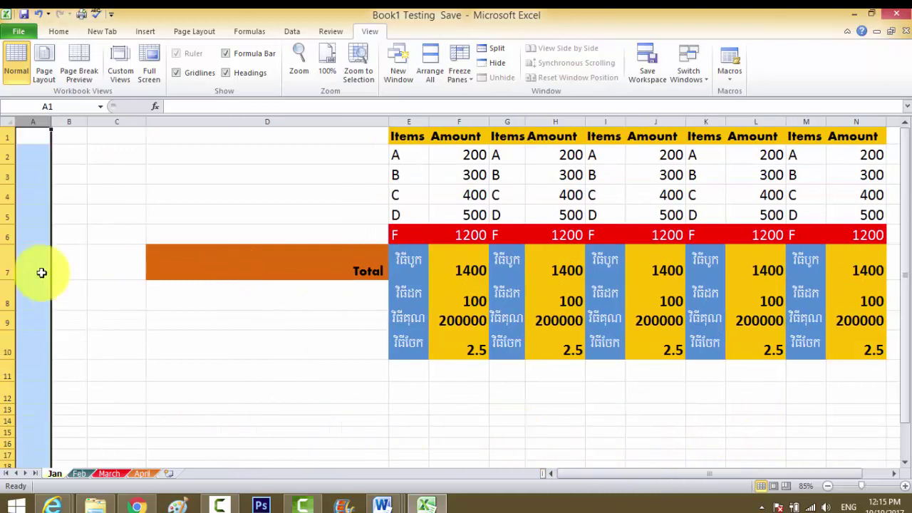
Enter the test text AAAA in cell A5
{"action": "left_click", "coordinate": [38, 204]}
{"action": "type", "text": "AAA"}
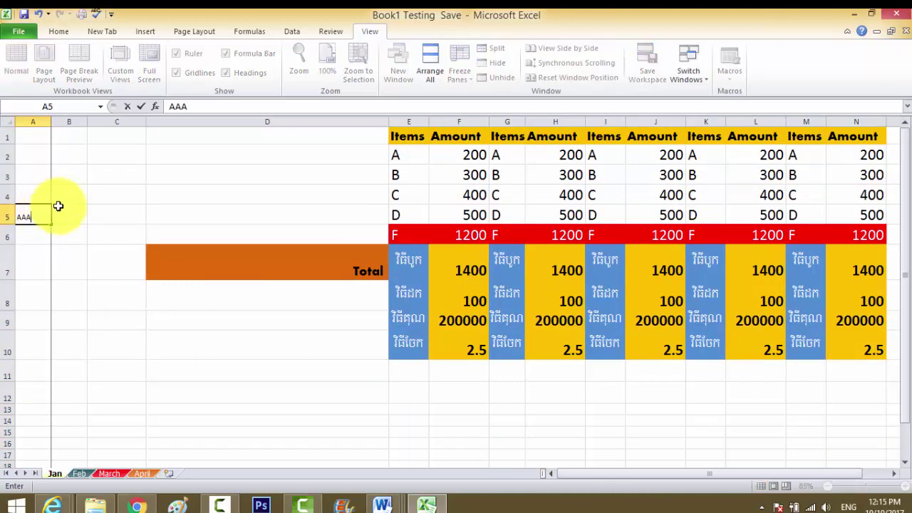
{"action": "type", "text": "A"}
{"action": "left_click", "coordinate": [235, 342]}
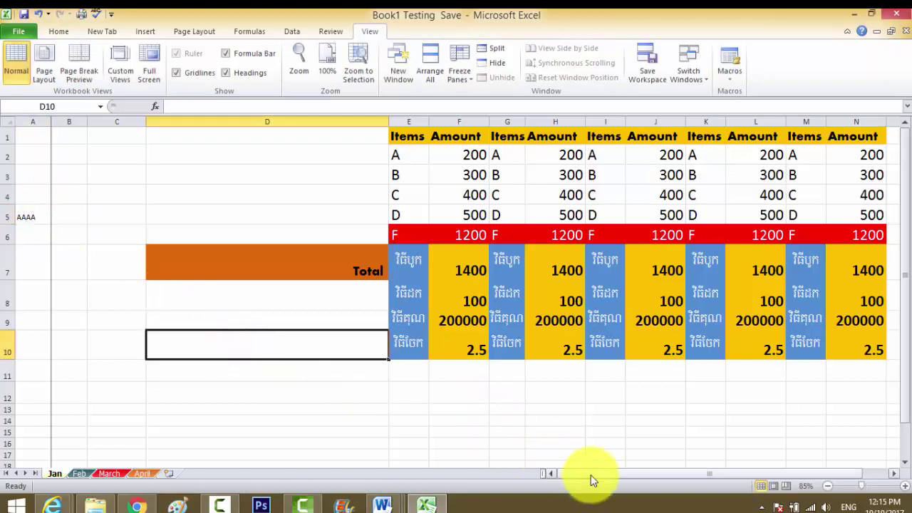
Test the frozen column by moving along row 6 from O6, then select A5:A9
{"action": "left_click_drag", "start_coordinate": [591, 475], "coordinate": [791, 463]}
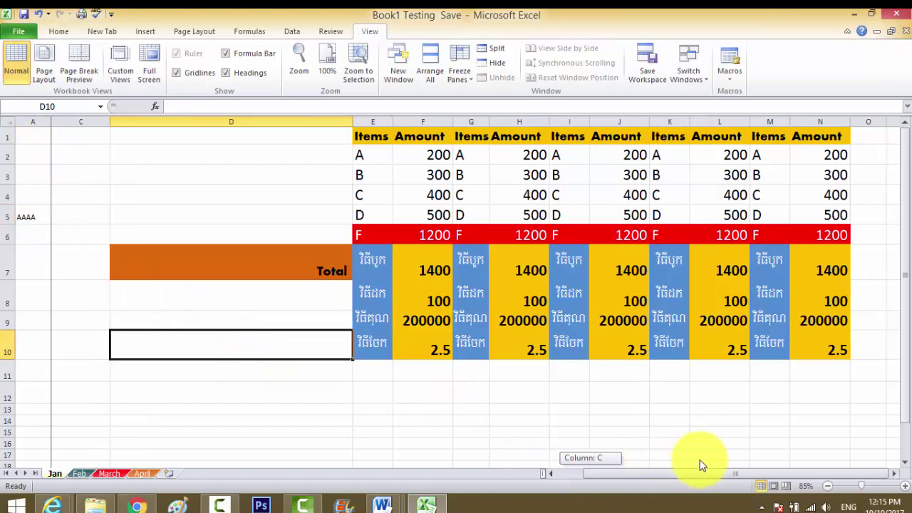
{"action": "left_click", "coordinate": [857, 236]}
{"action": "key", "text": "Right"}
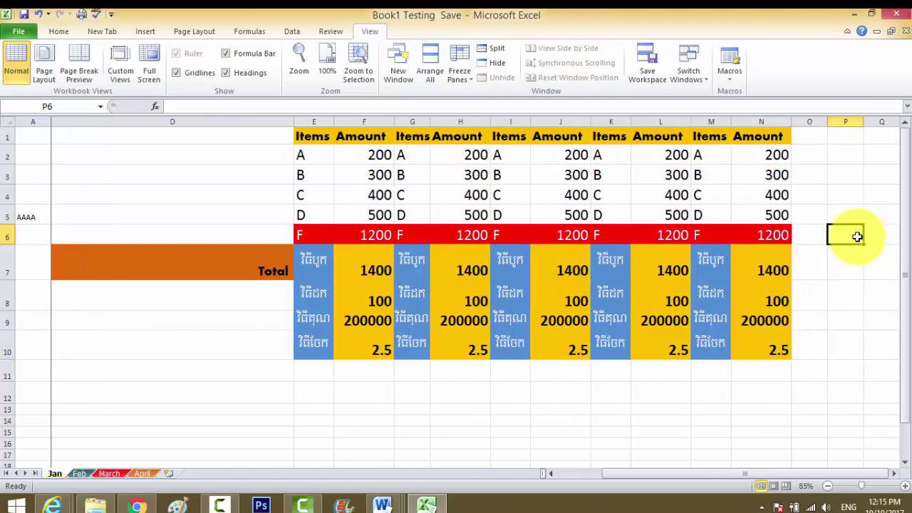
{"action": "key", "text": "Right"}
{"action": "key", "text": "Right"}
{"action": "key", "text": "Right"}
{"action": "key", "text": "Right"}
{"action": "key", "text": "Right"}
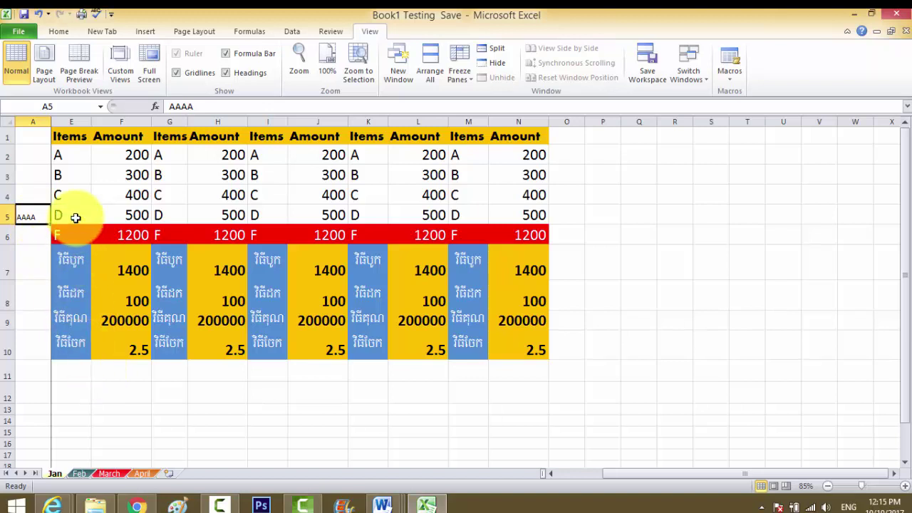
{"action": "key", "text": "Left"}
{"action": "key", "text": "Left"}
{"action": "key", "text": "Left"}
{"action": "key", "text": "Left"}
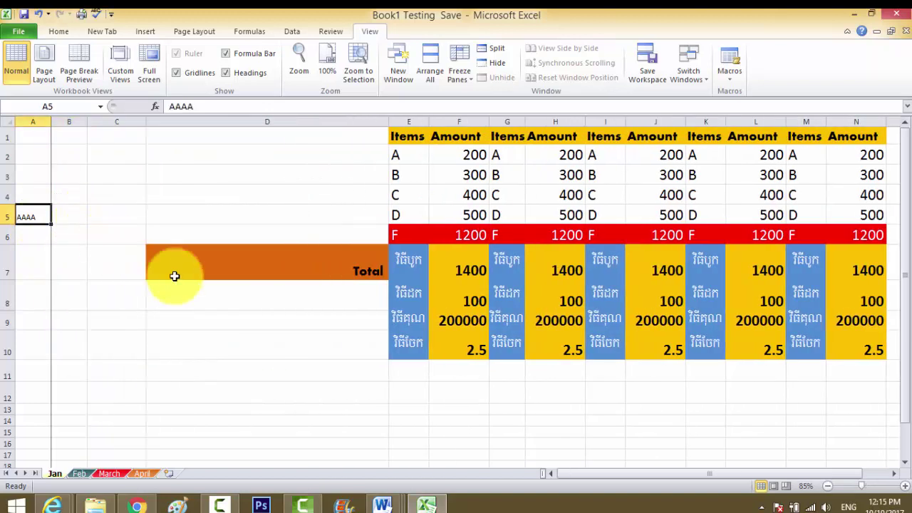
{"action": "left_click", "coordinate": [178, 294]}
{"action": "left_click_drag", "start_coordinate": [25, 214], "coordinate": [24, 353]}
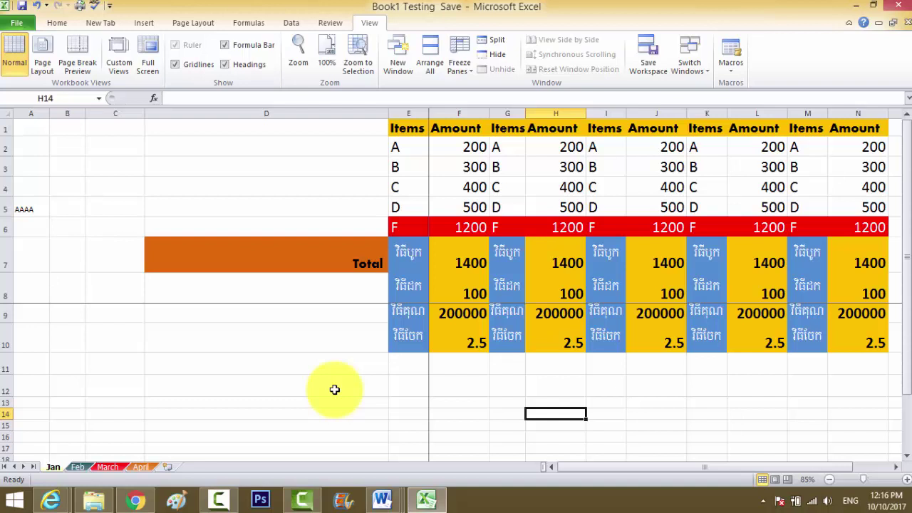
Select cell F9 as the anchor for freezing rows 1–8 and columns A–E
{"action": "left_click", "coordinate": [218, 500]}
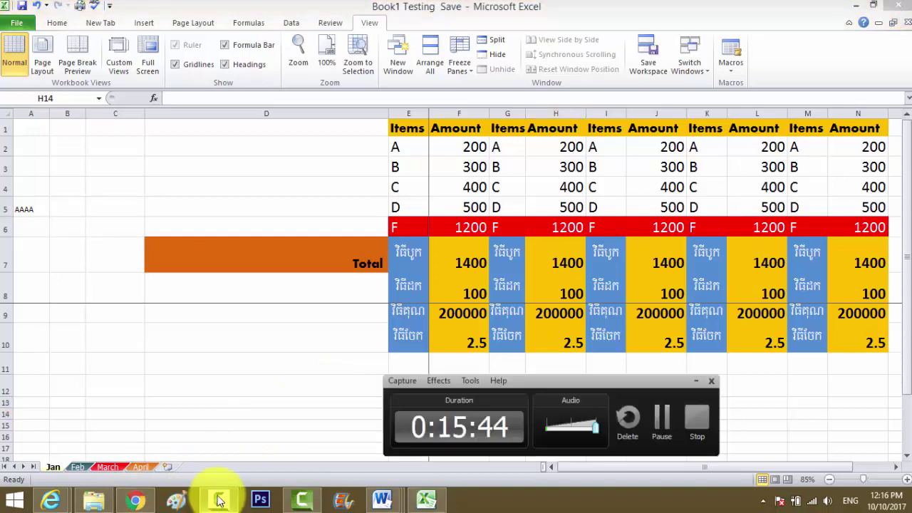